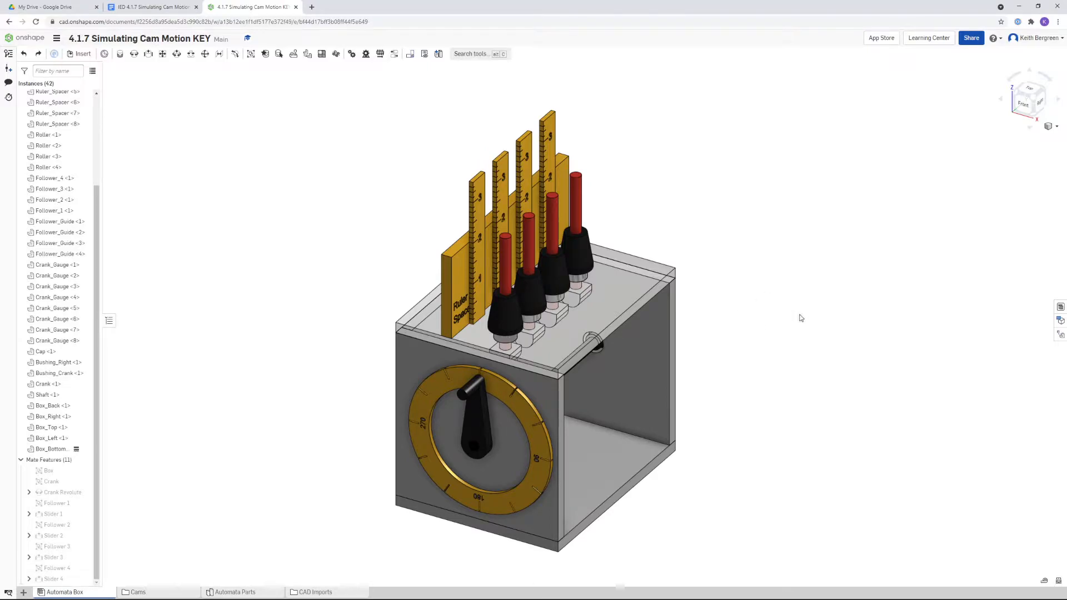
# - Insert an Eccentric Cam from the Part Studios list and place it beside the box near the shaft
pyautogui.moveTo(463, 393); pyautogui.dragTo(471, 393)
pyautogui.click(80, 54)
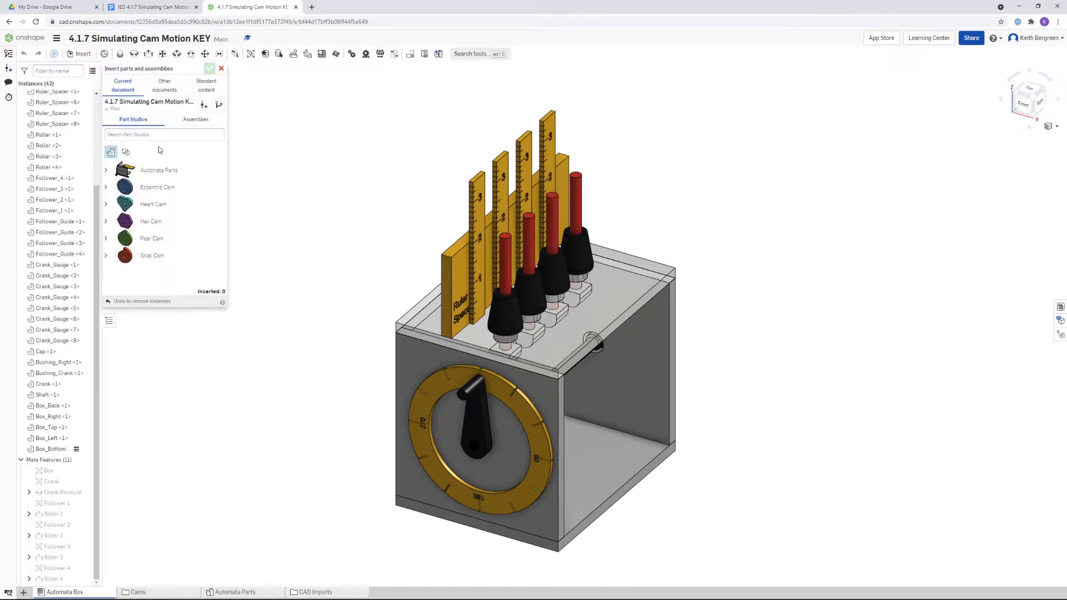
pyautogui.click(156, 187)
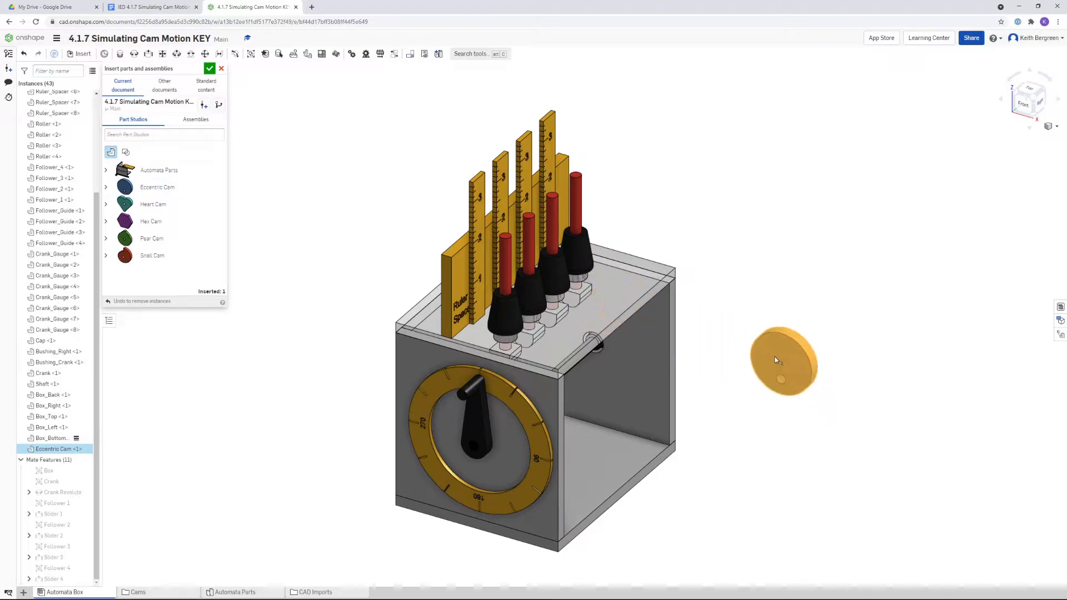
pyautogui.click(775, 361)
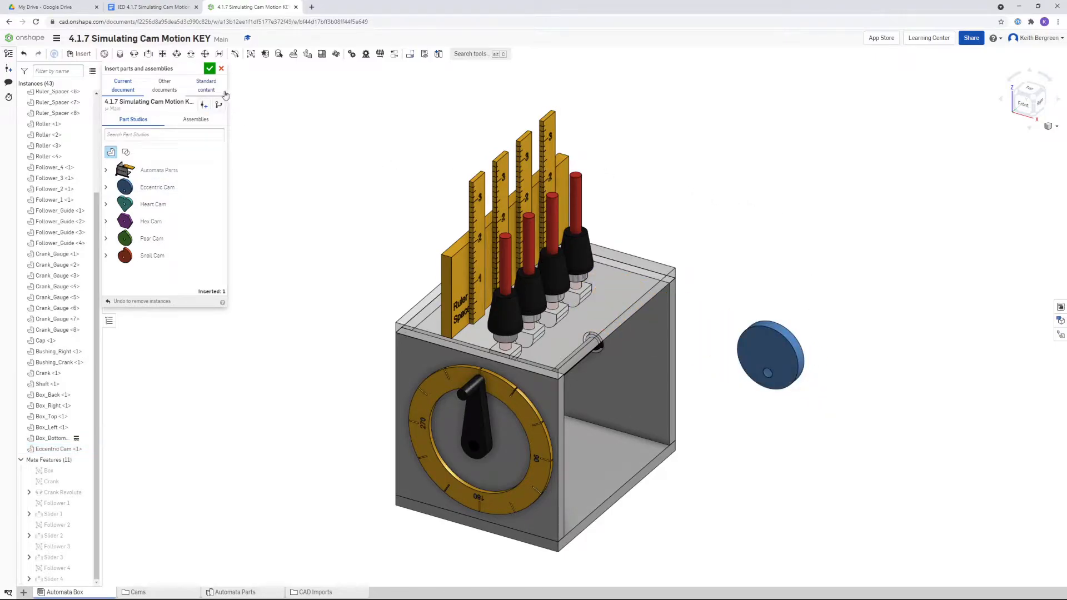
pyautogui.click(209, 69)
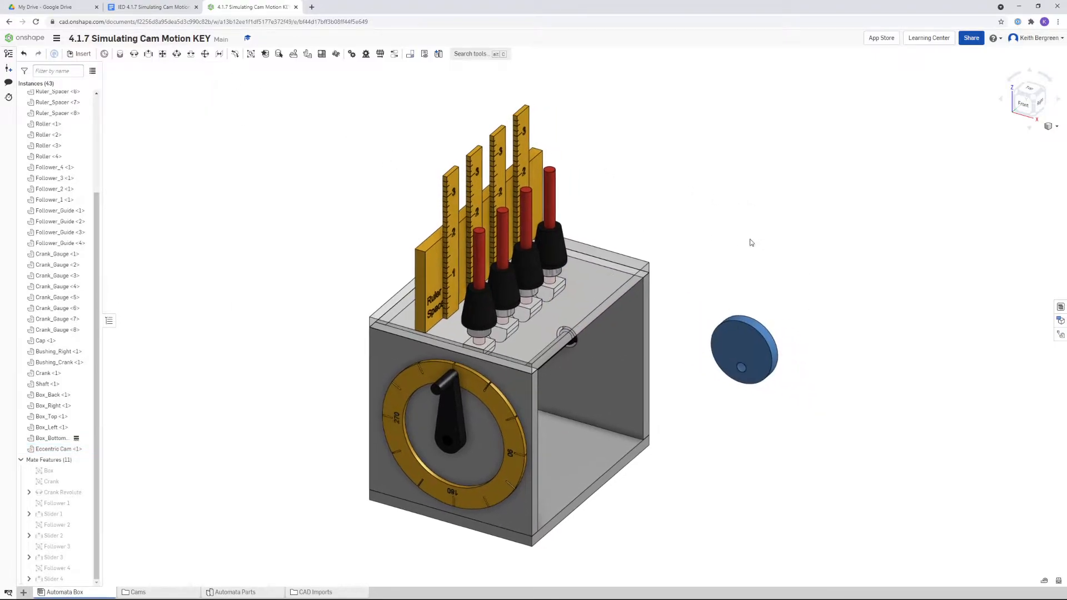
pyautogui.moveTo(800, 250)
pyautogui.mouseDown(button='right')
pyautogui.moveTo(757, 304)
pyautogui.moveTo(740, 304)
pyautogui.mouseUp(button='right')
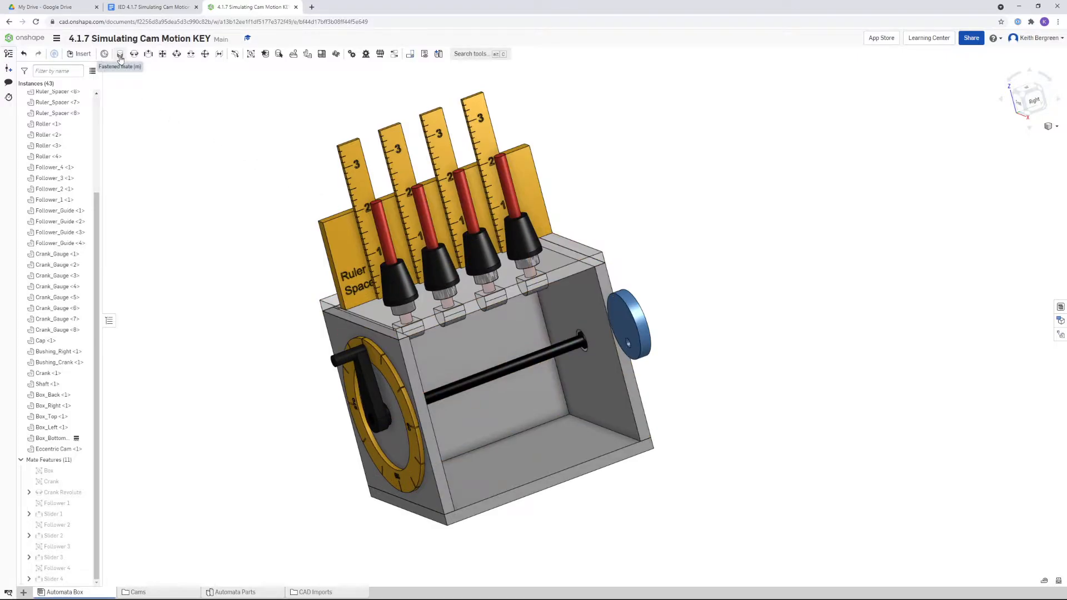
# - Fasten the mate connector at the cam's off-centre hole to a connector on the shaft
pyautogui.click(119, 54)
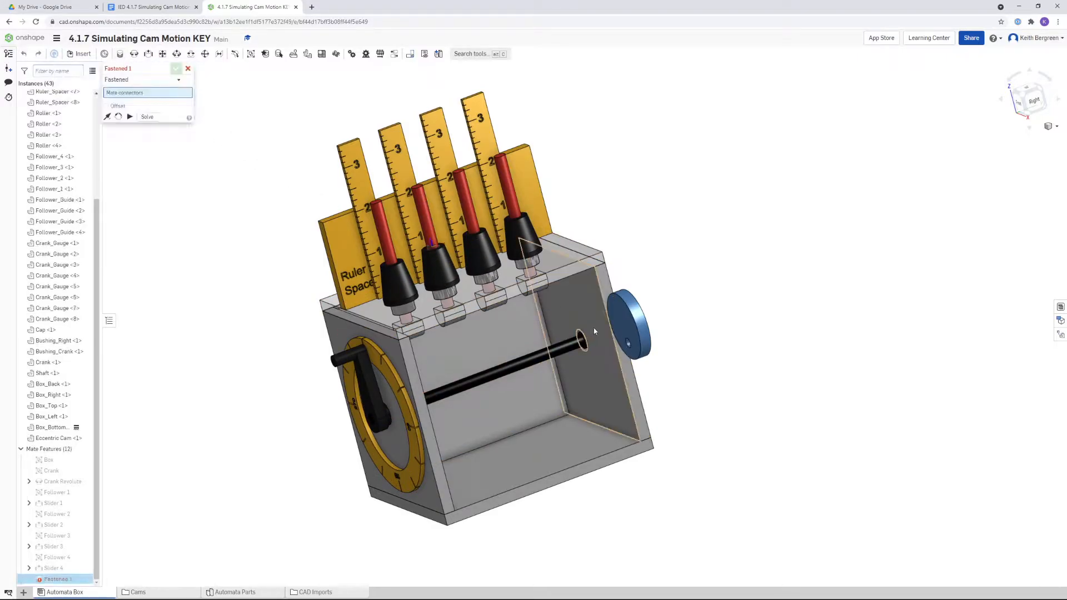
pyautogui.scroll(4, 631, 344)
pyautogui.scroll(3, 631, 343)
pyautogui.scroll(3, 642, 353)
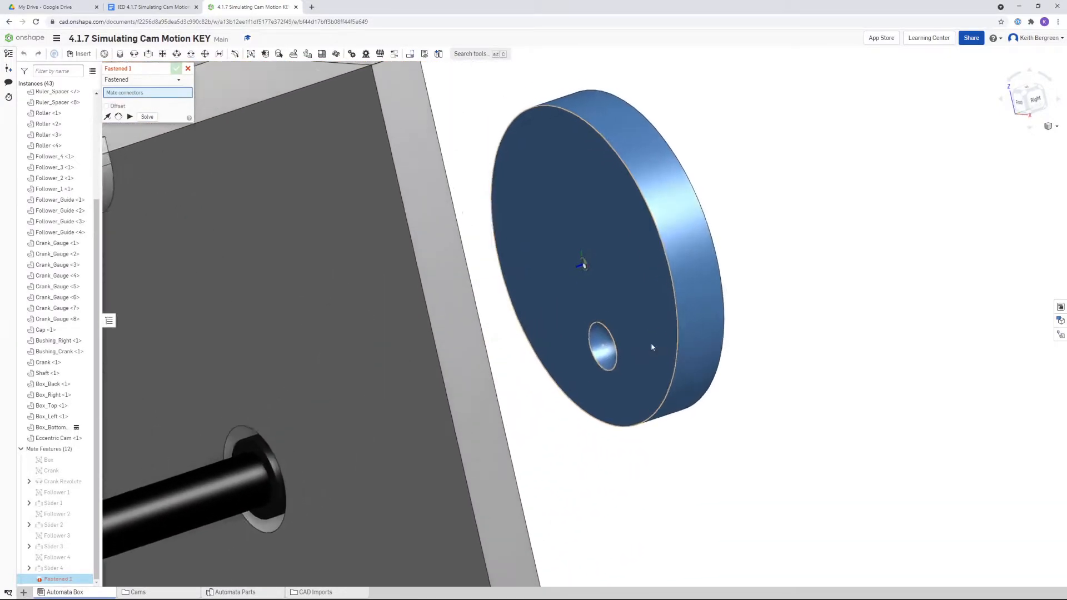
pyautogui.scroll(3, 650, 343)
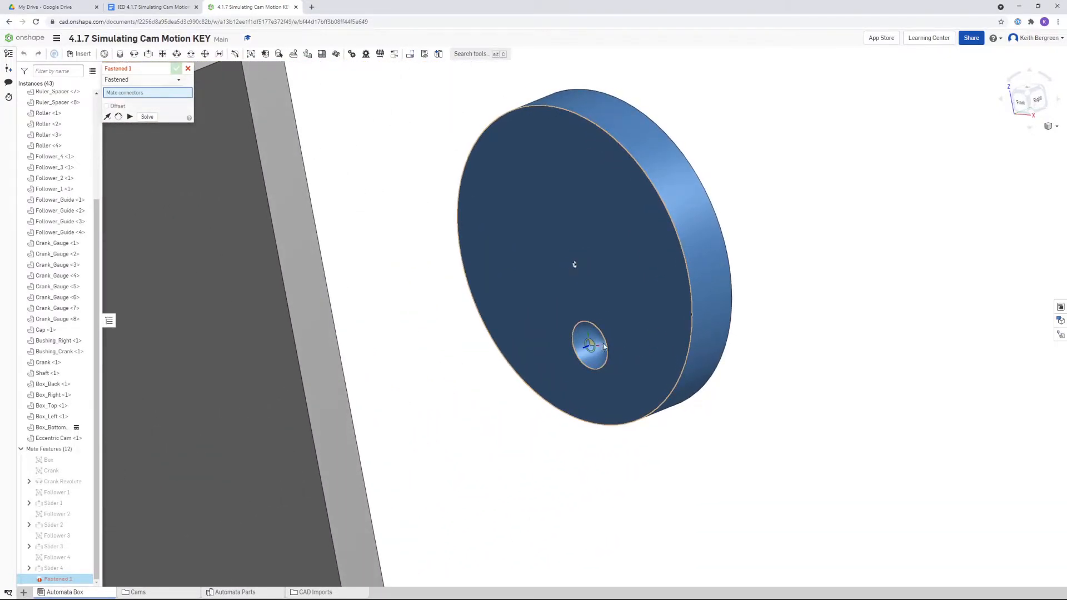
pyautogui.moveTo(603, 344); pyautogui.dragTo(597, 334, button='right')
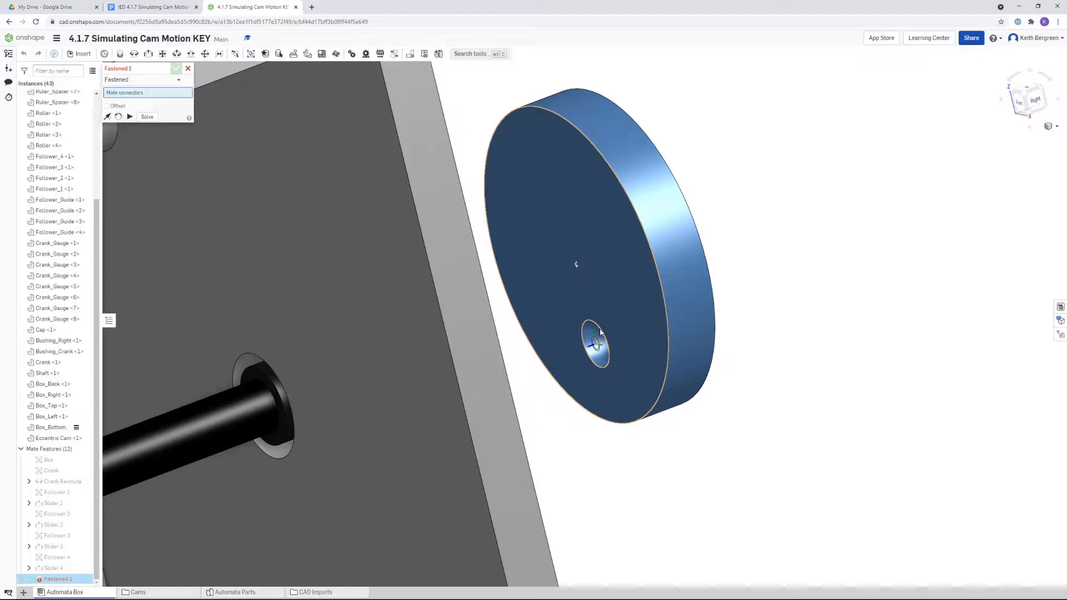
pyautogui.click(599, 332)
pyautogui.scroll(-4, 598, 332)
pyautogui.scroll(-4, 617, 358)
pyautogui.scroll(-2, 642, 379)
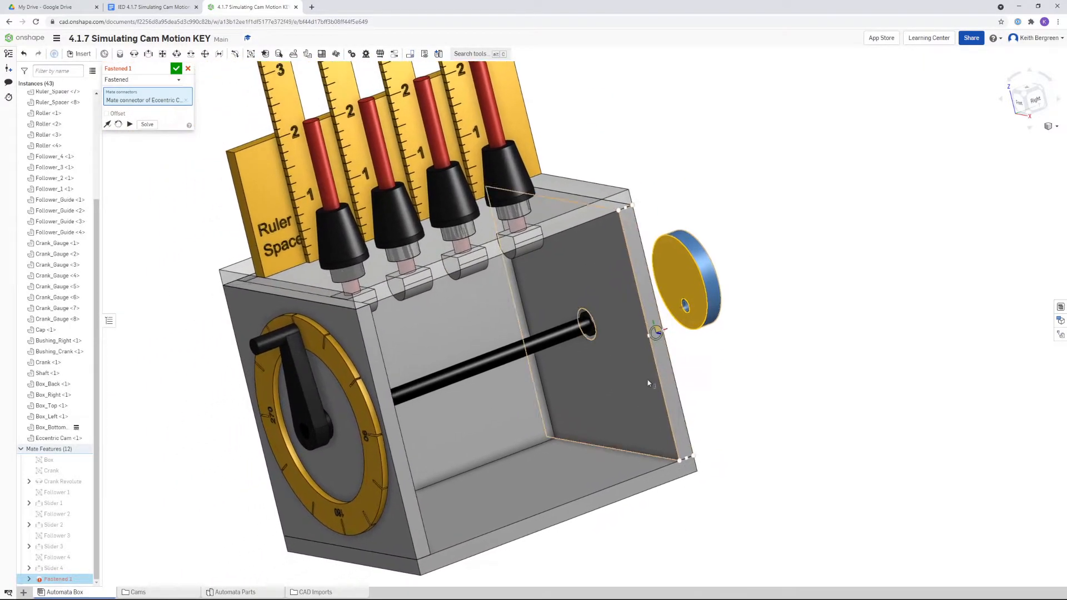
pyautogui.moveTo(648, 383)
pyautogui.mouseDown(button='right')
pyautogui.moveTo(542, 392)
pyautogui.moveTo(526, 334)
pyautogui.mouseUp(button='right')
pyautogui.scroll(3, 500, 401)
pyautogui.scroll(4, 467, 404)
pyautogui.scroll(-4, 443, 391)
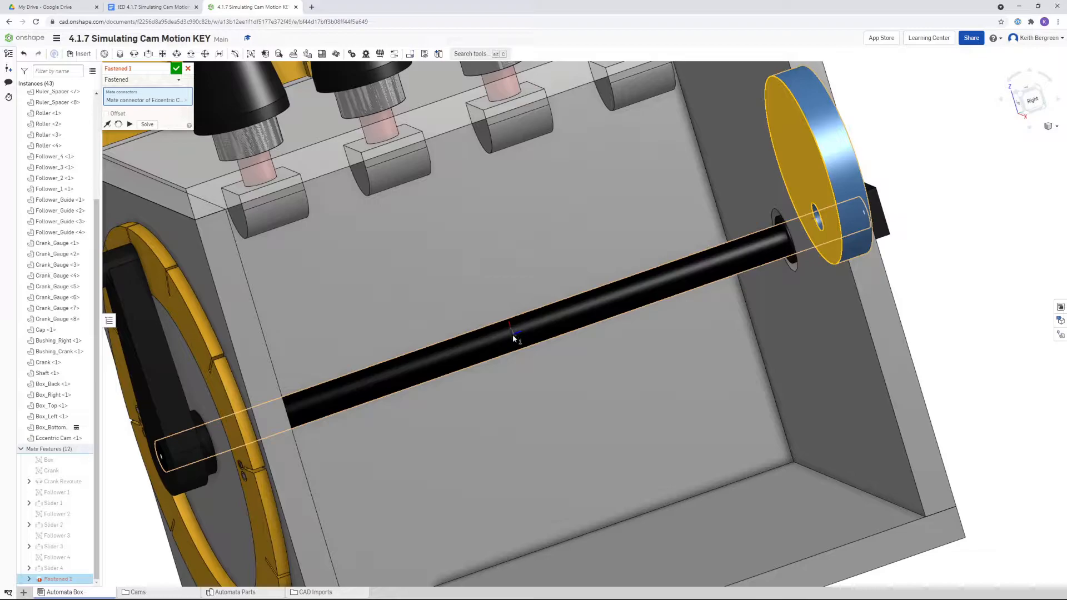
pyautogui.click(512, 336)
pyautogui.moveTo(561, 317); pyautogui.dragTo(605, 304, button='right')
pyautogui.scroll(-4, 553, 318)
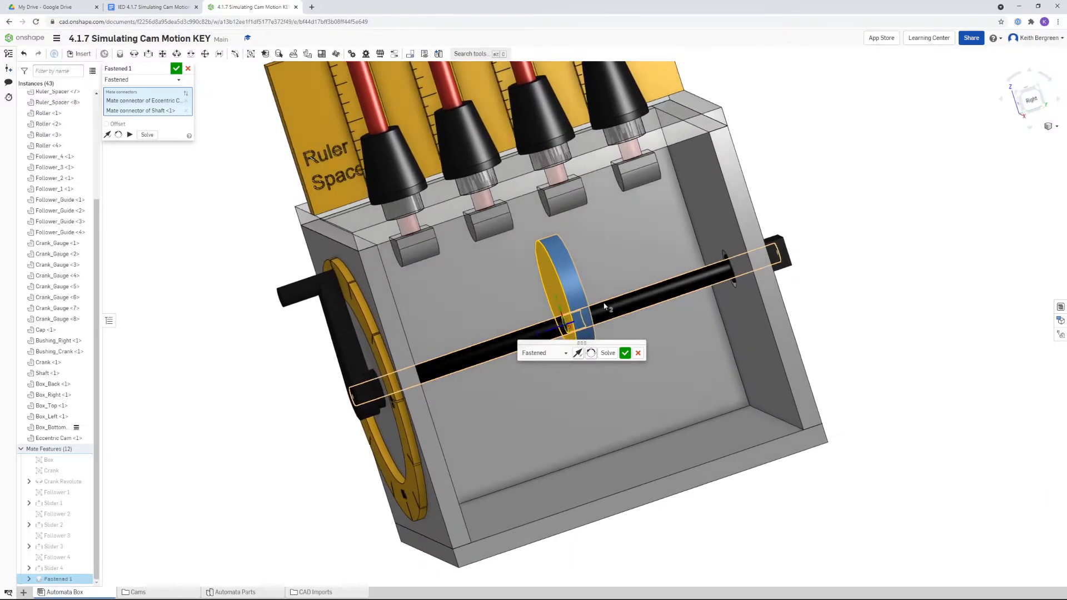
# - Enable Offset on the Fastened mate with a Z distance of 1.5 in
pyautogui.click(107, 124)
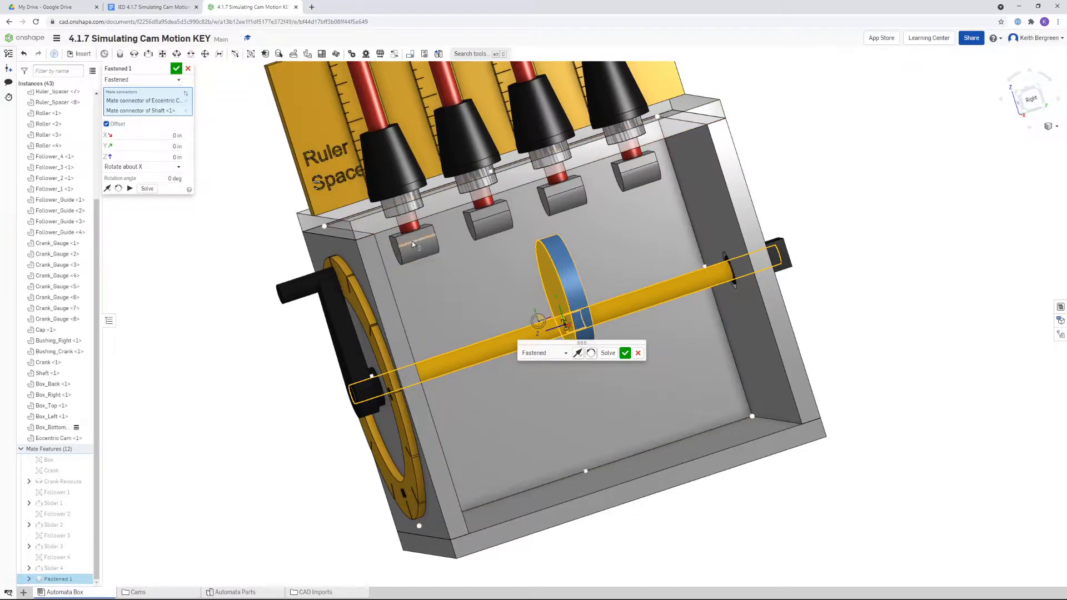
pyautogui.click(175, 157)
pyautogui.doubleClick(175, 157)
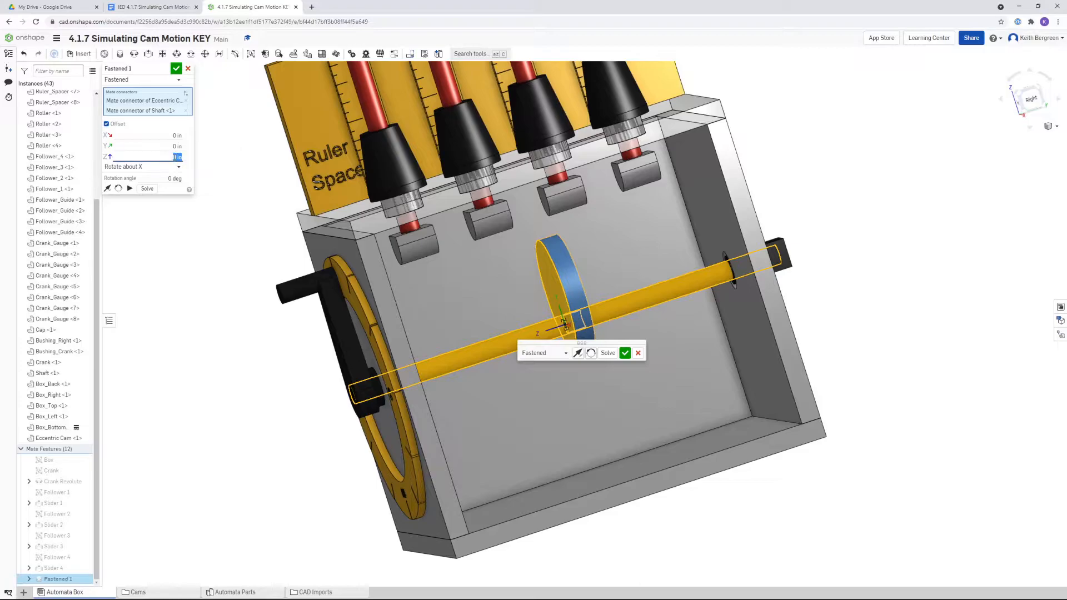
pyautogui.write('3')
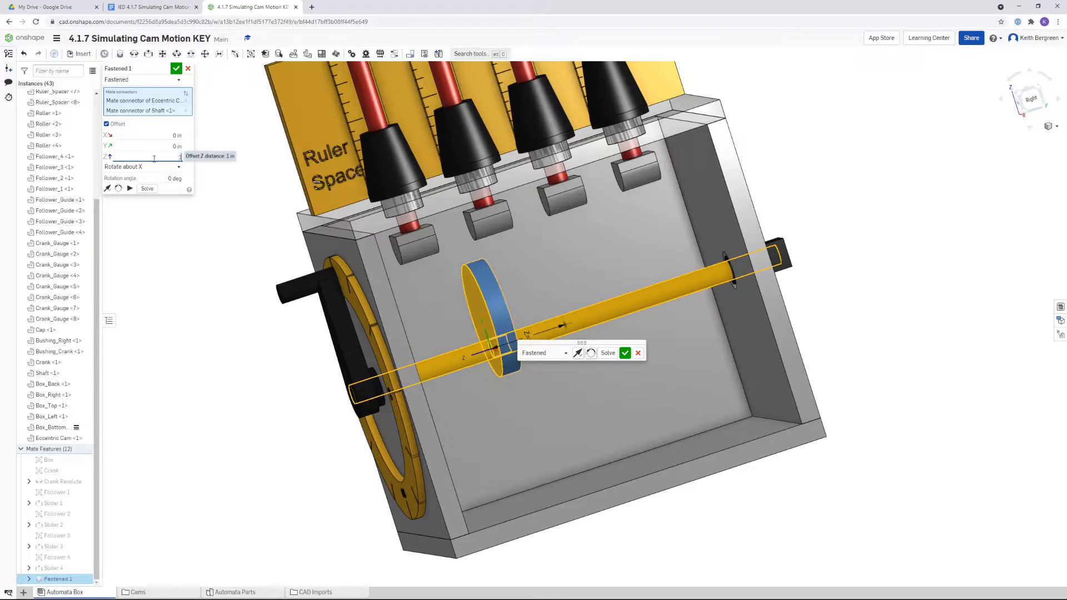
pyautogui.write('1.5')
pyautogui.press('Return')
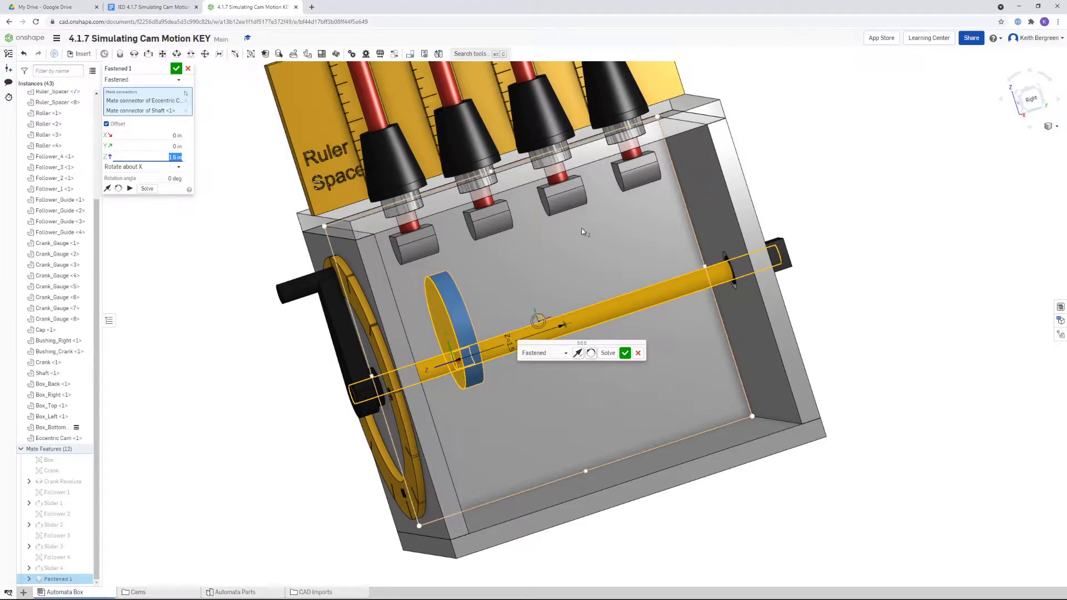
# - Check the cam from the Right view and change the Z offset to 1.6 in
pyautogui.click(1031, 99)
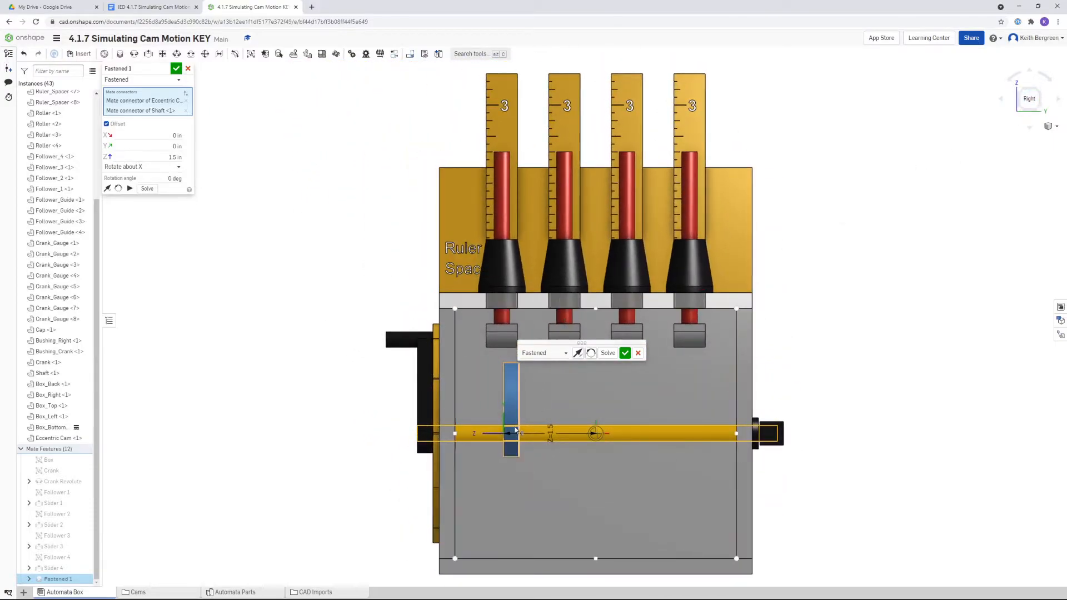
pyautogui.scroll(4, 520, 419)
pyautogui.moveTo(520, 418); pyautogui.dragTo(513, 348, button='right')
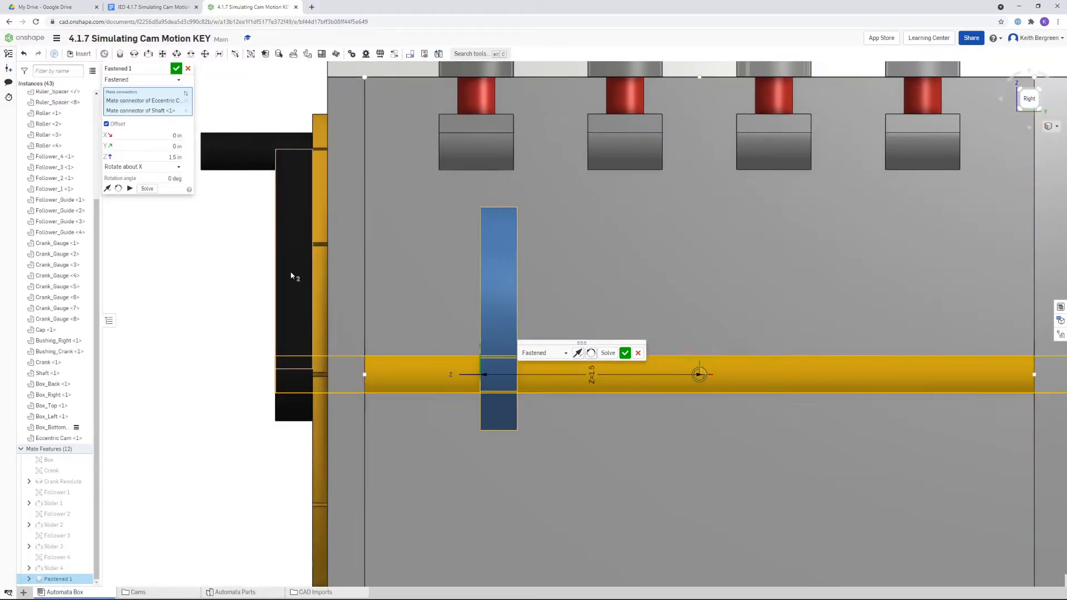
pyautogui.doubleClick(170, 156)
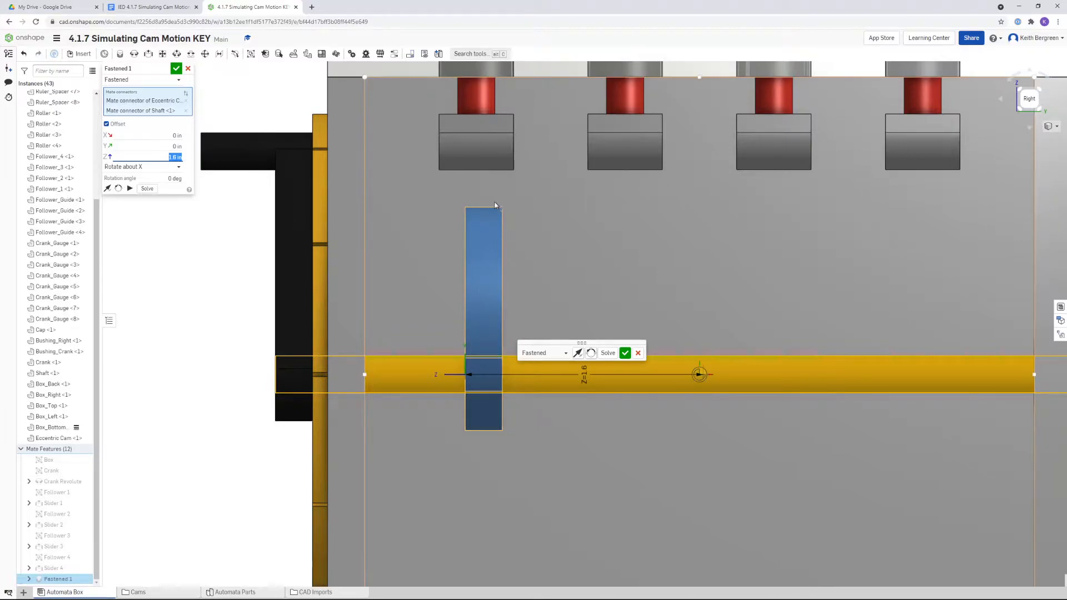
pyautogui.scroll(1, 592, 258)
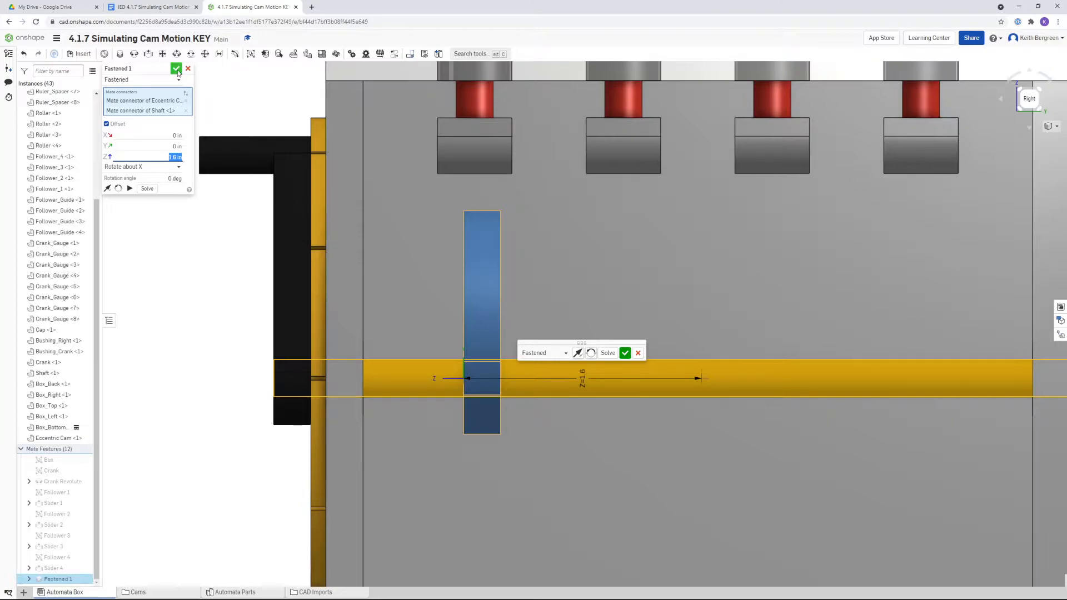
# - Accept the Fastened mate, then drag the first follower down onto the cam and back up
pyautogui.click(178, 69)
pyautogui.moveTo(584, 276); pyautogui.dragTo(578, 304, button='right')
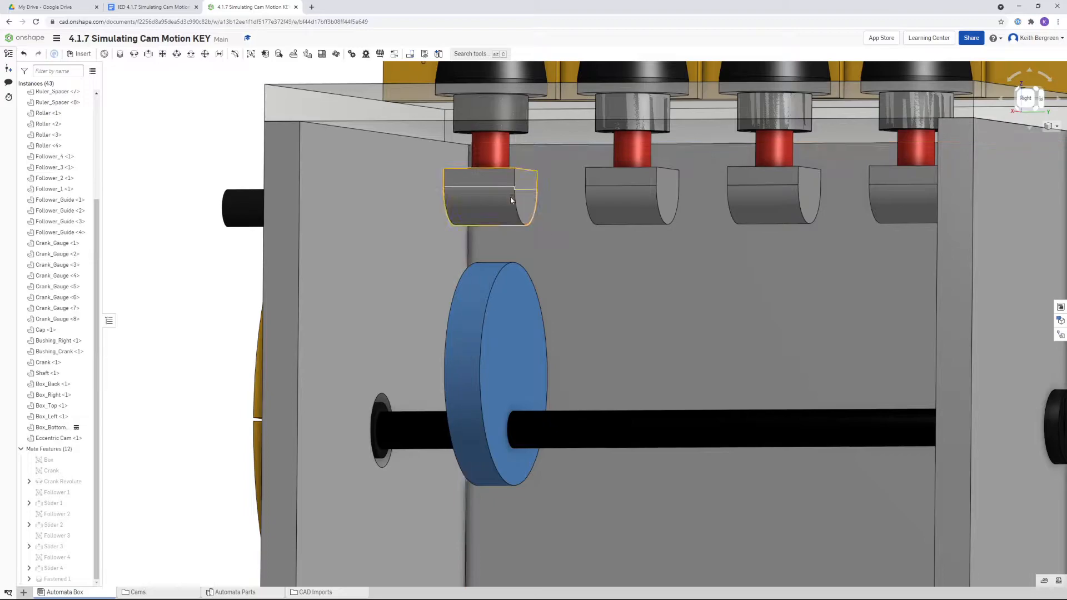
pyautogui.moveTo(511, 198); pyautogui.dragTo(512, 233)
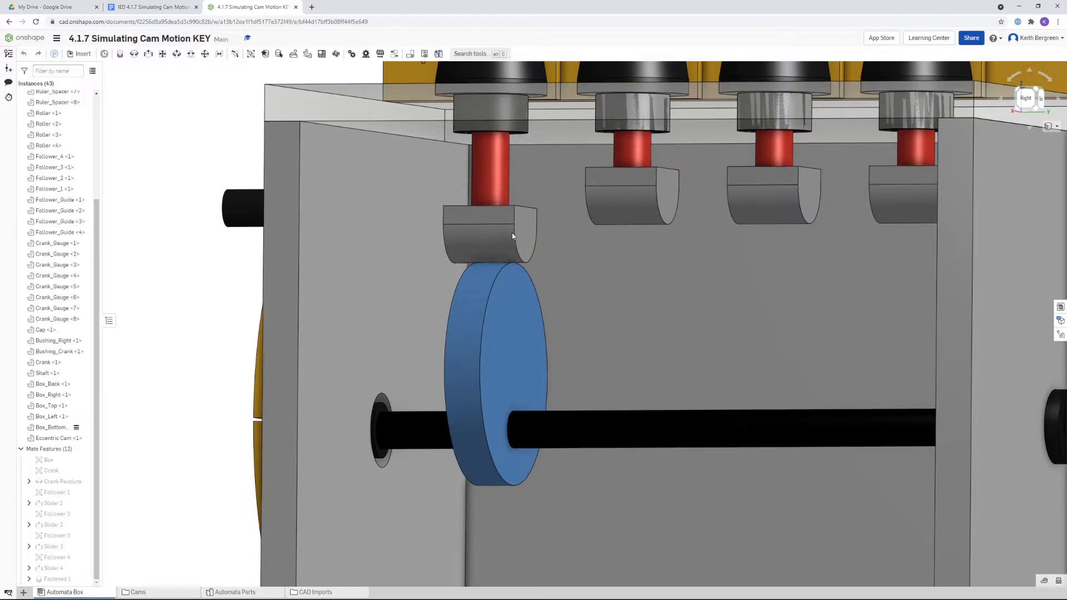
pyautogui.moveTo(512, 232); pyautogui.dragTo(514, 193)
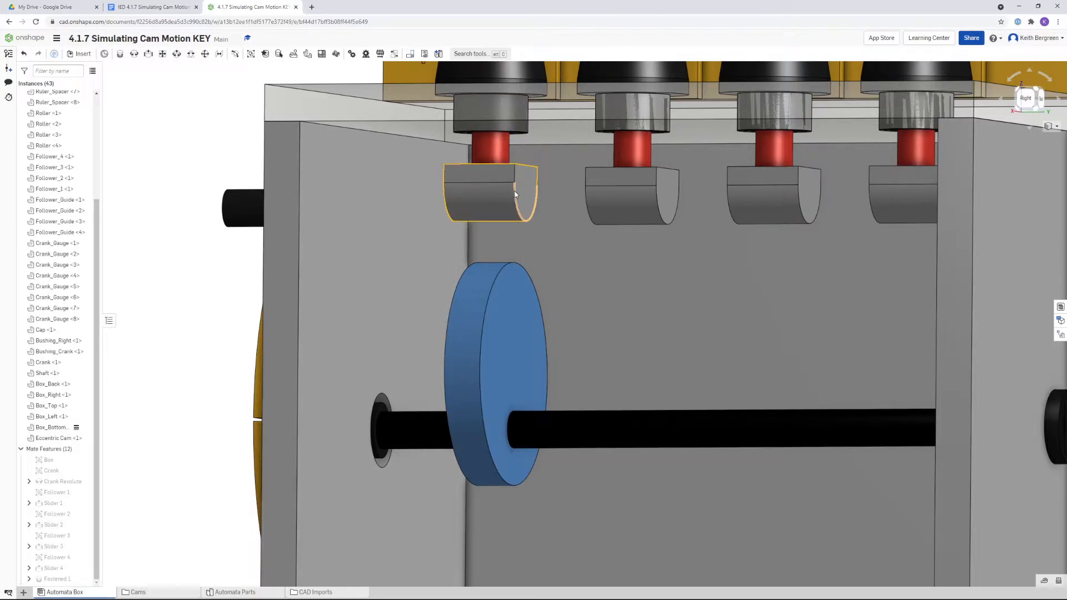
# - Start a Tangent mate, try roller edge with cam face, clear both and move the roller up to its rod
pyautogui.click(236, 54)
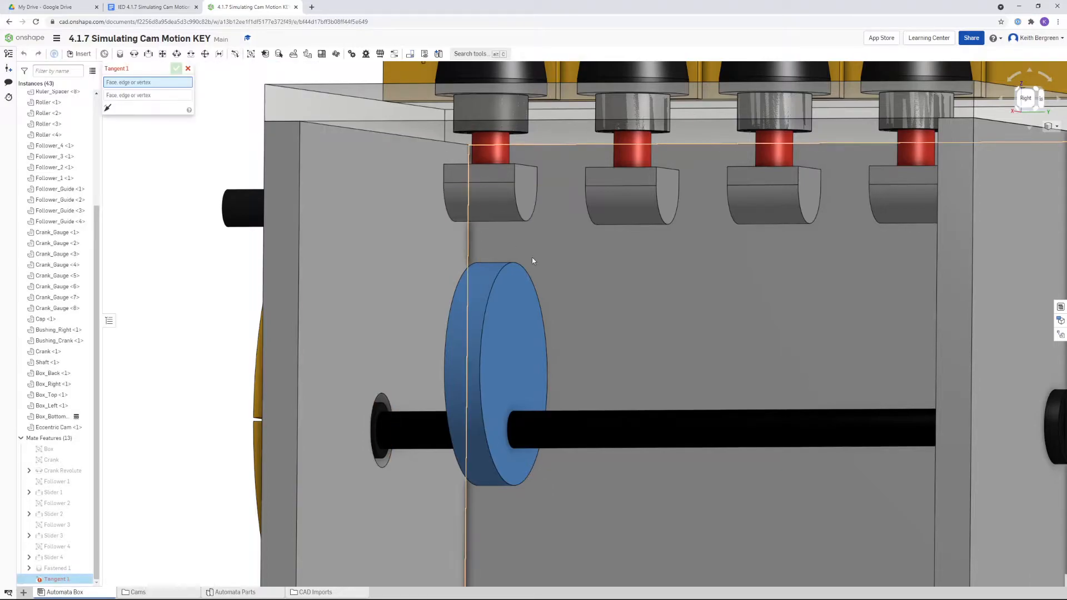
pyautogui.scroll(2, 524, 247)
pyautogui.scroll(2, 534, 238)
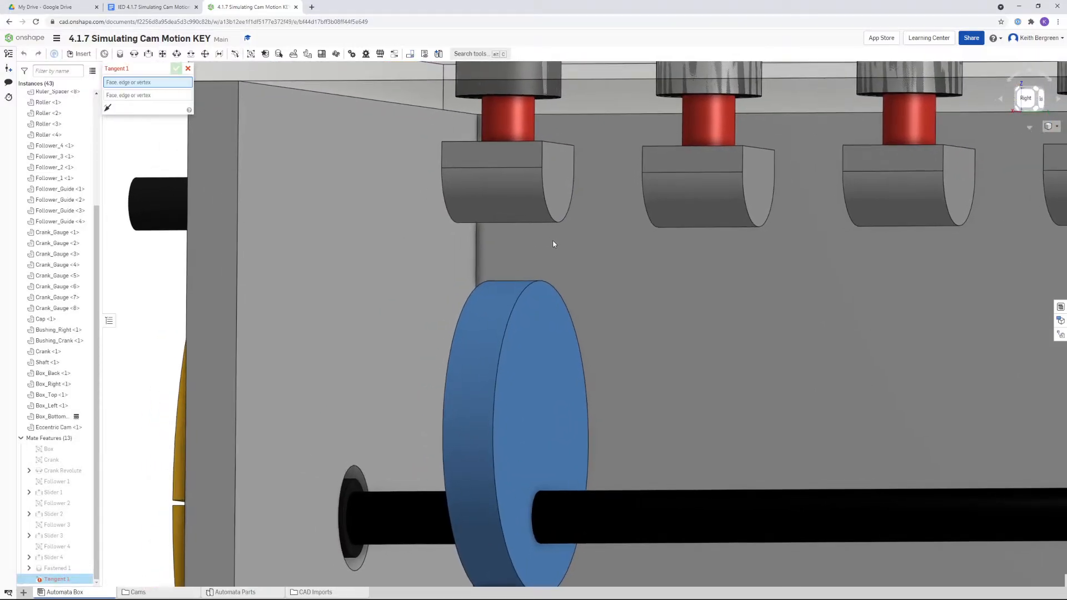
pyautogui.scroll(1, 550, 238)
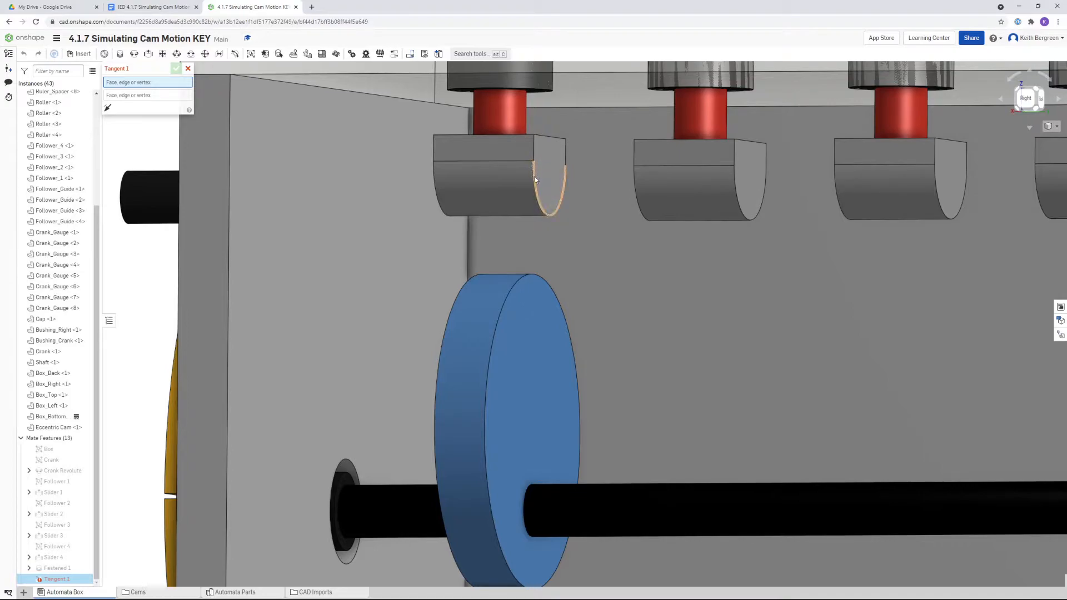
pyautogui.click(544, 209)
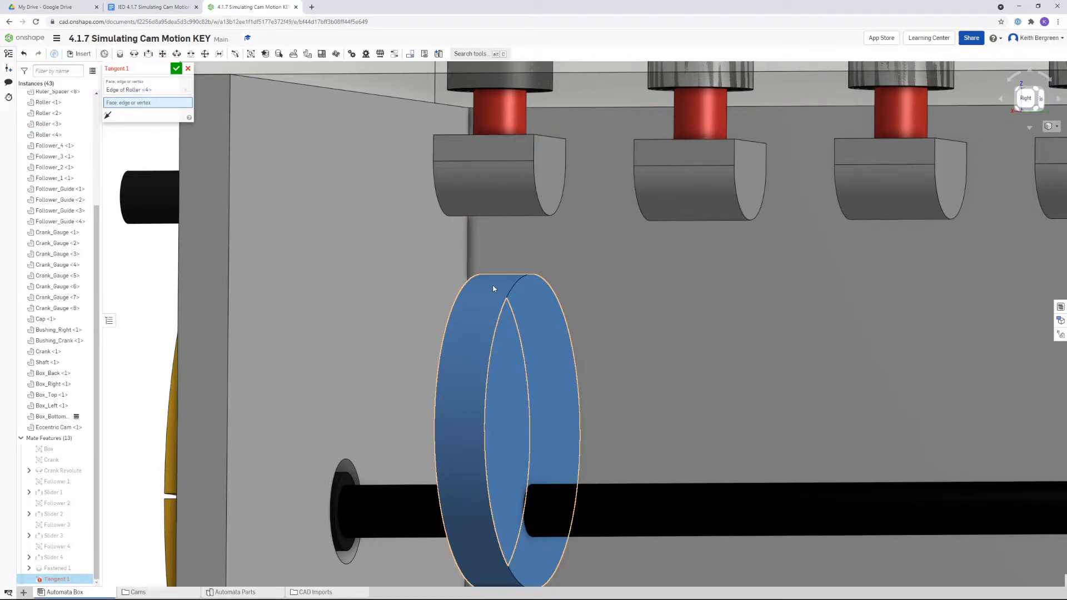
pyautogui.click(478, 316)
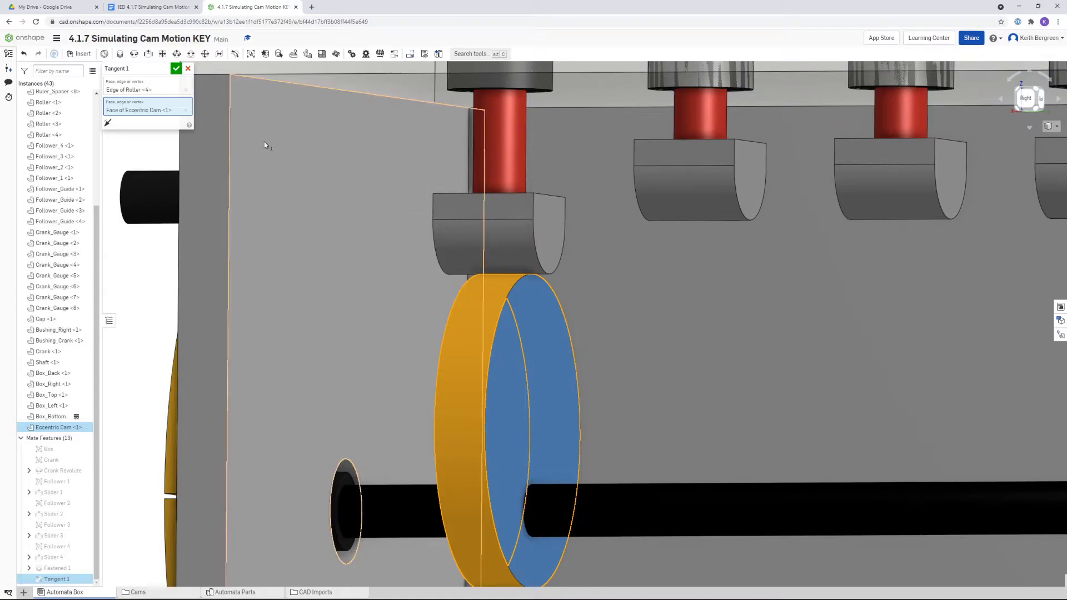
pyautogui.click(186, 110)
pyautogui.click(186, 91)
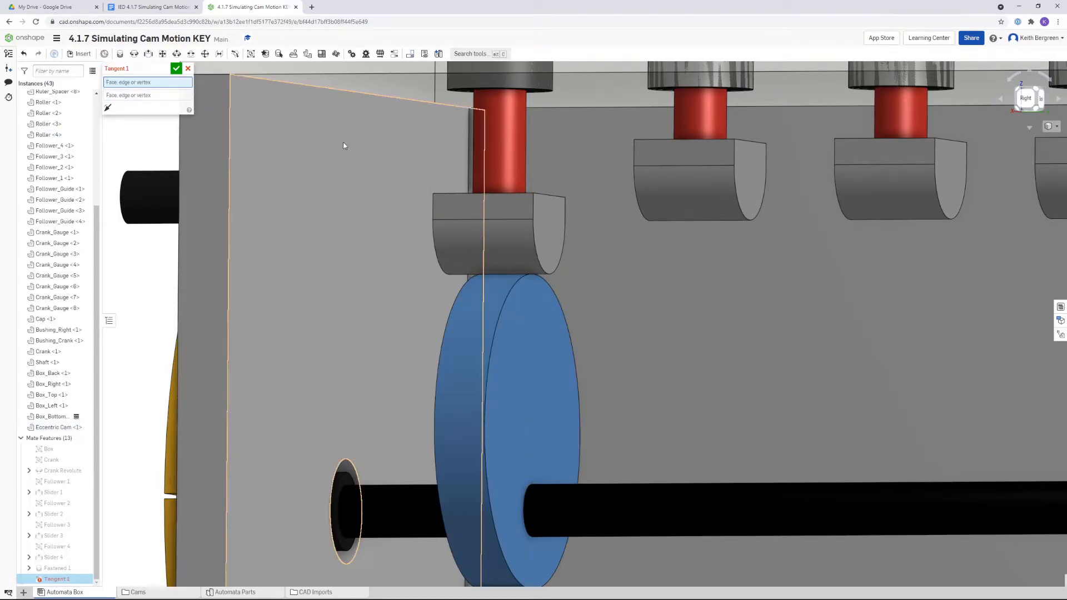
pyautogui.moveTo(516, 206); pyautogui.dragTo(511, 148)
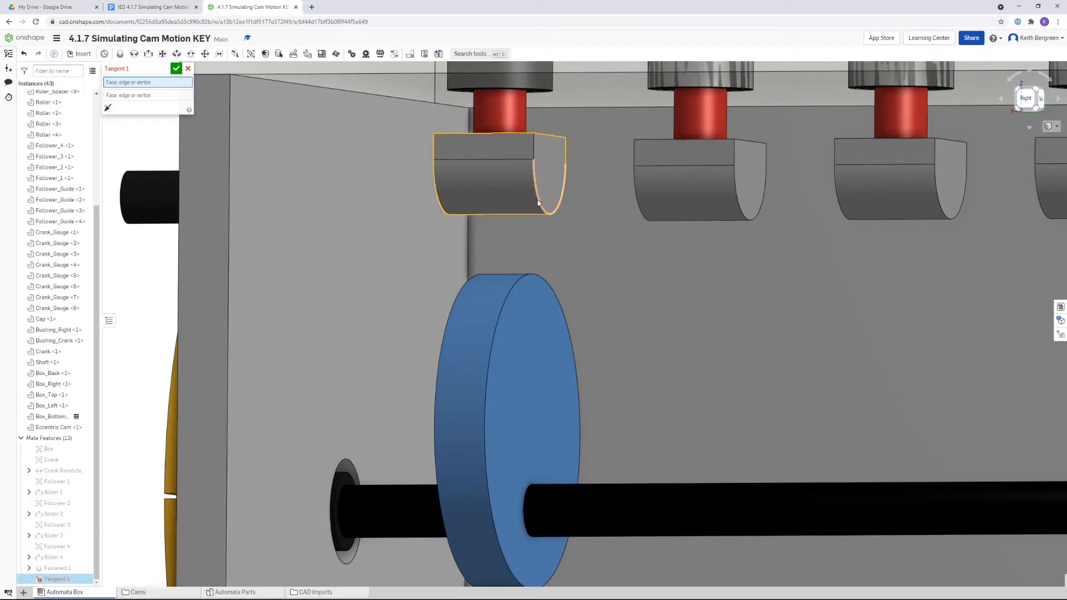
# - Try roller face with cam edge as tangent references, then clear both again
pyautogui.click(503, 205)
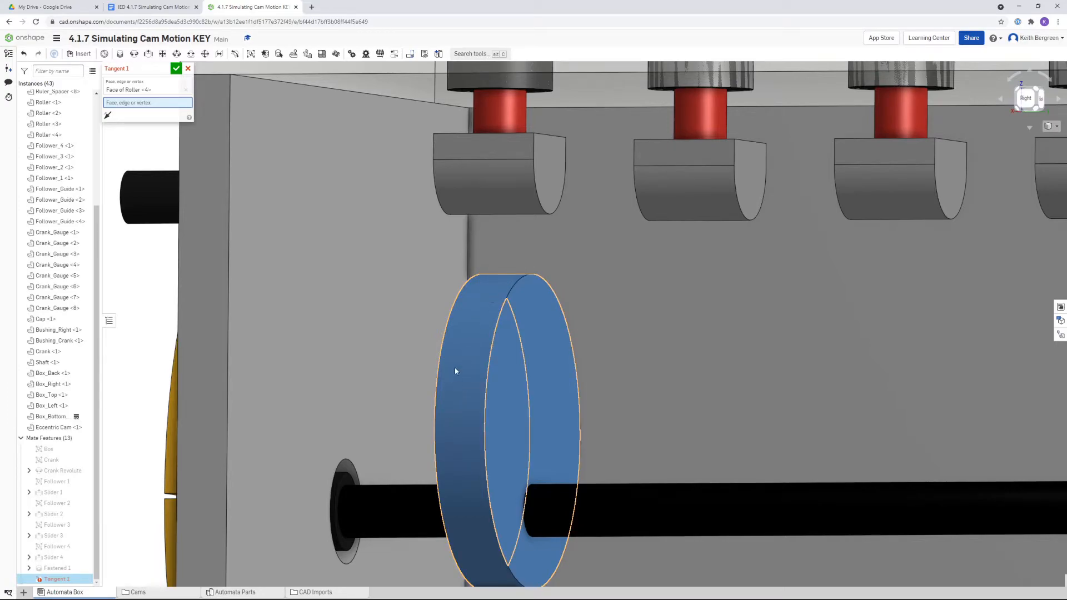
pyautogui.click(515, 285)
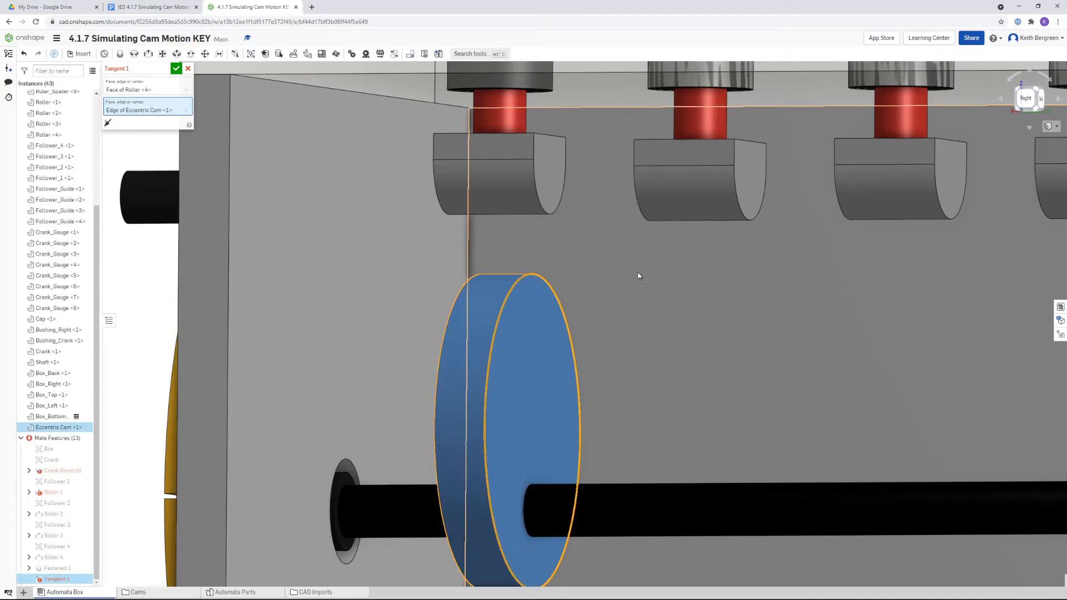
pyautogui.click(189, 110)
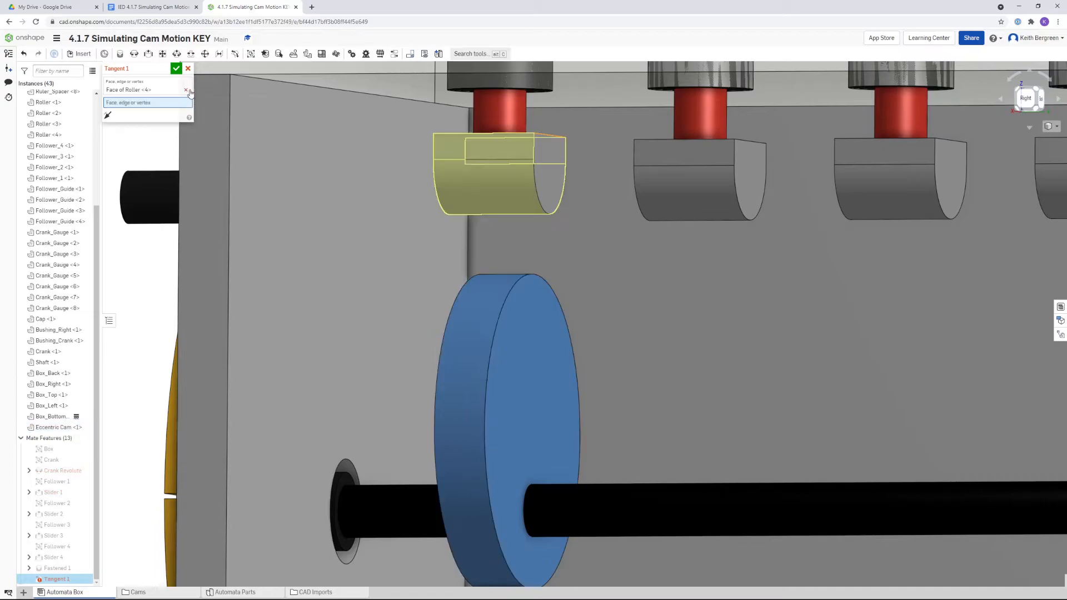
pyautogui.click(188, 90)
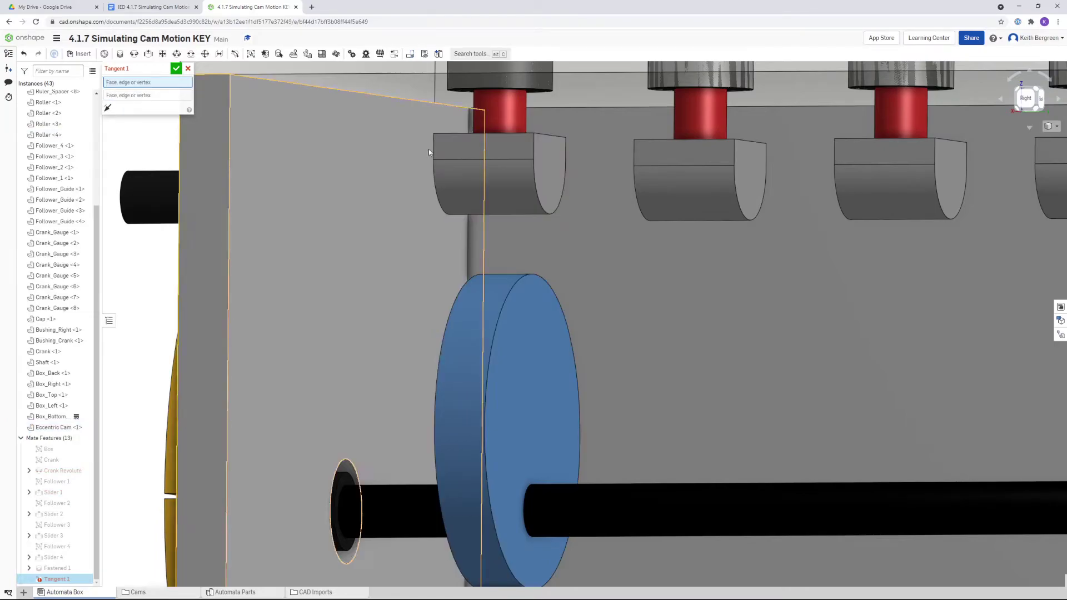
# - Mate Edge of Roller <4> tangent to Face of Eccentric Cam <1> and accept it
pyautogui.click(538, 193)
pyautogui.click(483, 305)
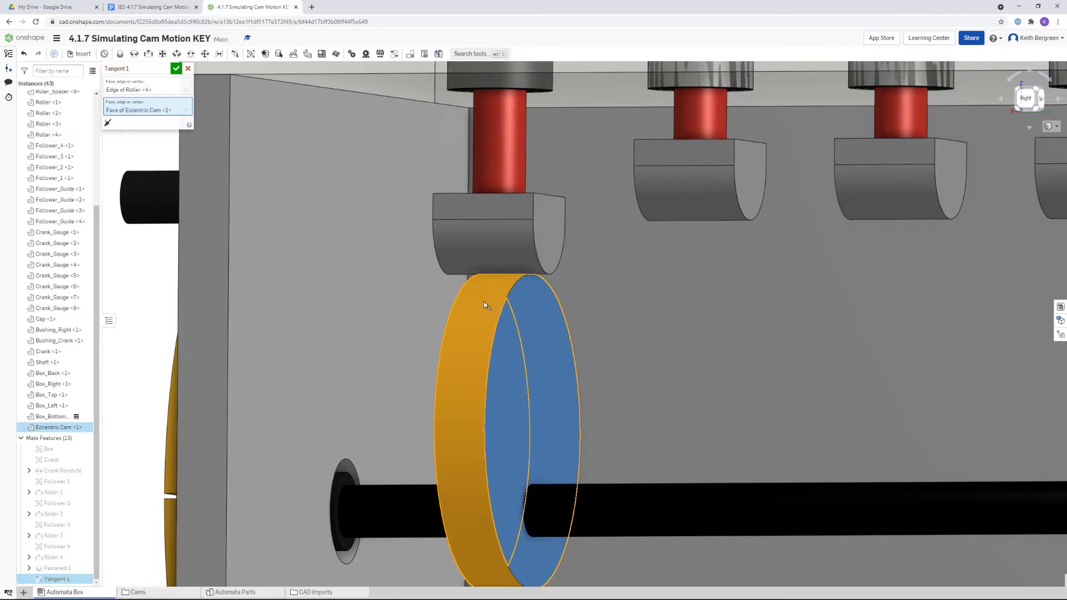
pyautogui.click(176, 71)
pyautogui.scroll(-5, 591, 258)
pyautogui.hotkey('shift', '2')
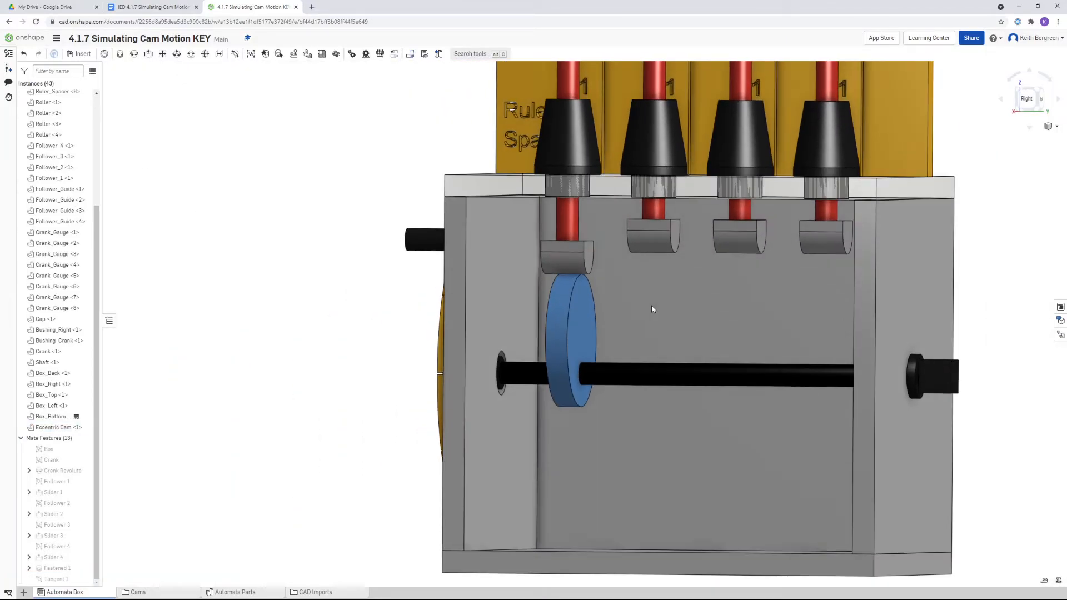
# - Make the left box wall transparent from its context menu and rotate the crank to vertical
pyautogui.click(1018, 96)
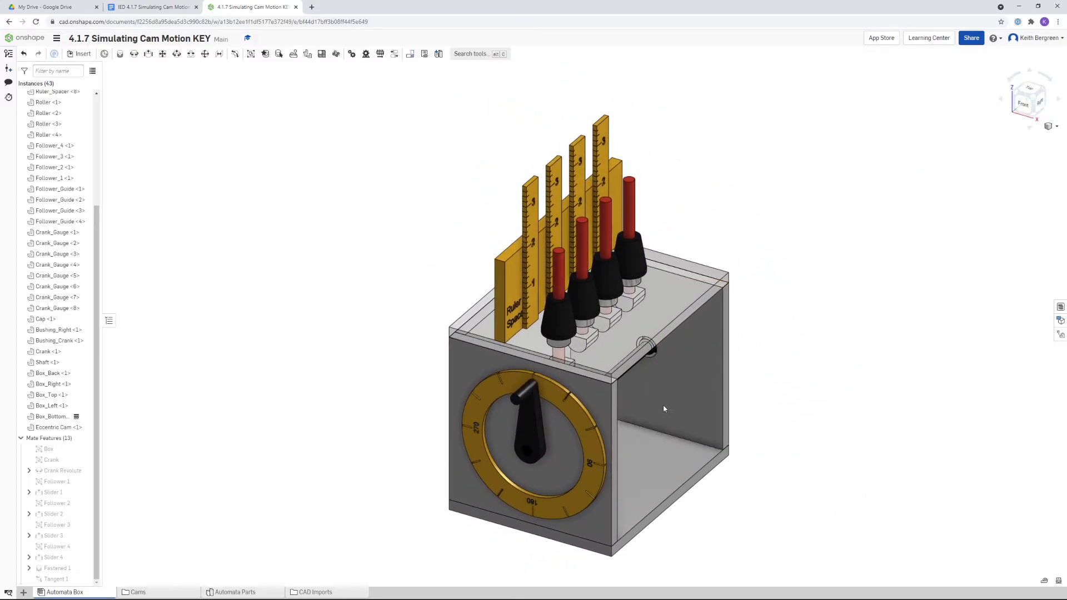
pyautogui.scroll(2, 663, 405)
pyautogui.scroll(2, 604, 356)
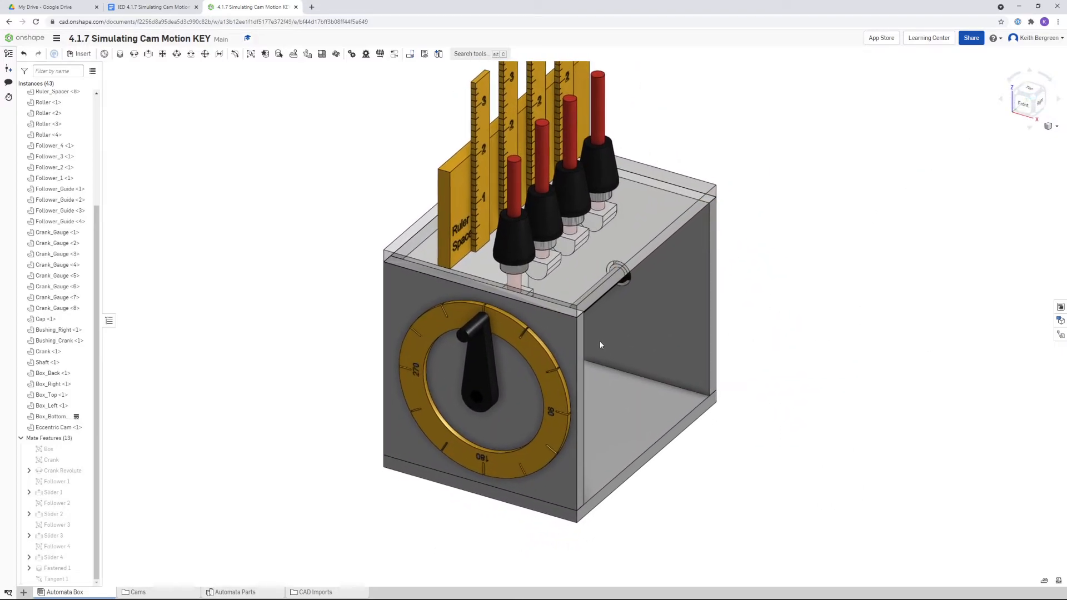
pyautogui.moveTo(599, 341); pyautogui.dragTo(592, 432, button='middle')
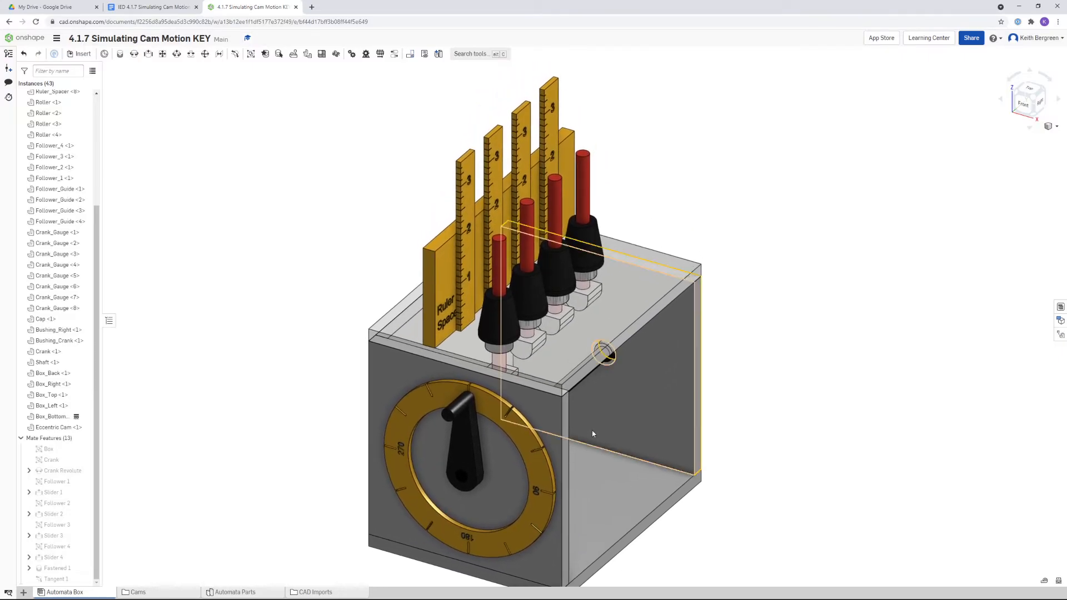
pyautogui.rightClick(546, 403)
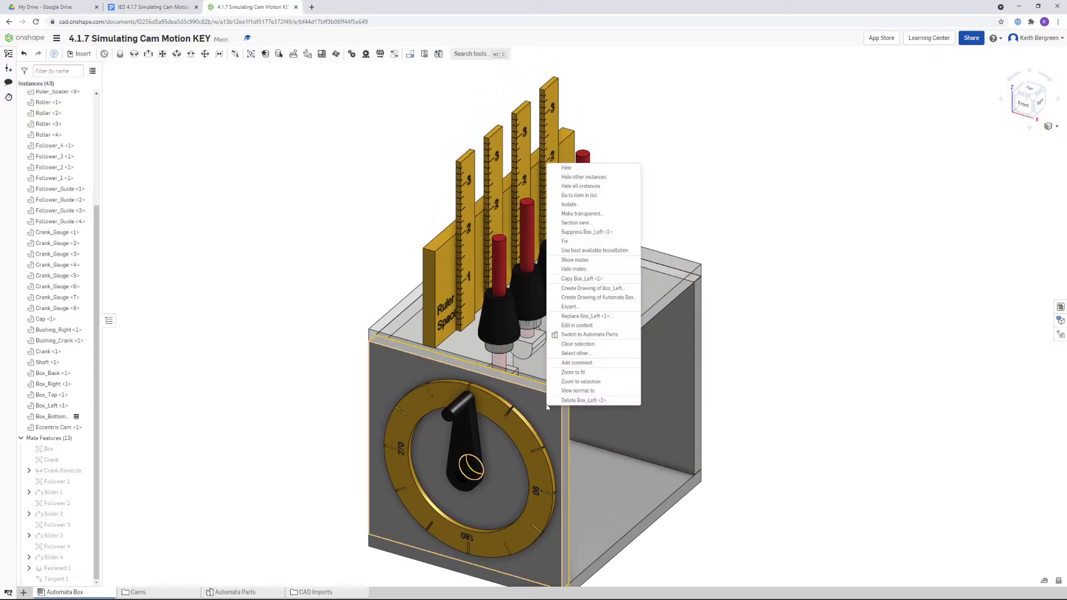
pyautogui.click(581, 214)
pyautogui.moveTo(501, 462)
pyautogui.mouseDown()
pyautogui.moveTo(456, 406)
pyautogui.moveTo(502, 450)
pyautogui.moveTo(512, 532)
pyautogui.mouseUp()
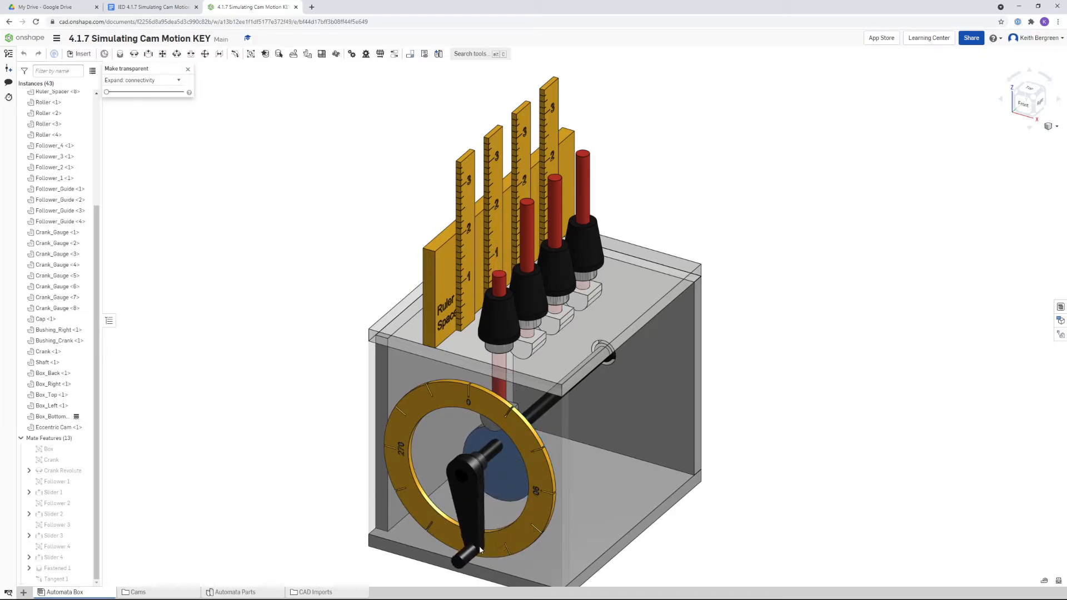
# - Drag the crank past the 225 mark, down, then around until the handle points straight up
pyautogui.moveTo(512, 532)
pyautogui.mouseDown()
pyautogui.moveTo(427, 534)
pyautogui.moveTo(394, 433)
pyautogui.moveTo(444, 408)
pyautogui.moveTo(474, 551)
pyautogui.moveTo(394, 416)
pyautogui.moveTo(474, 404)
pyautogui.moveTo(527, 479)
pyautogui.moveTo(476, 550)
pyautogui.mouseUp()
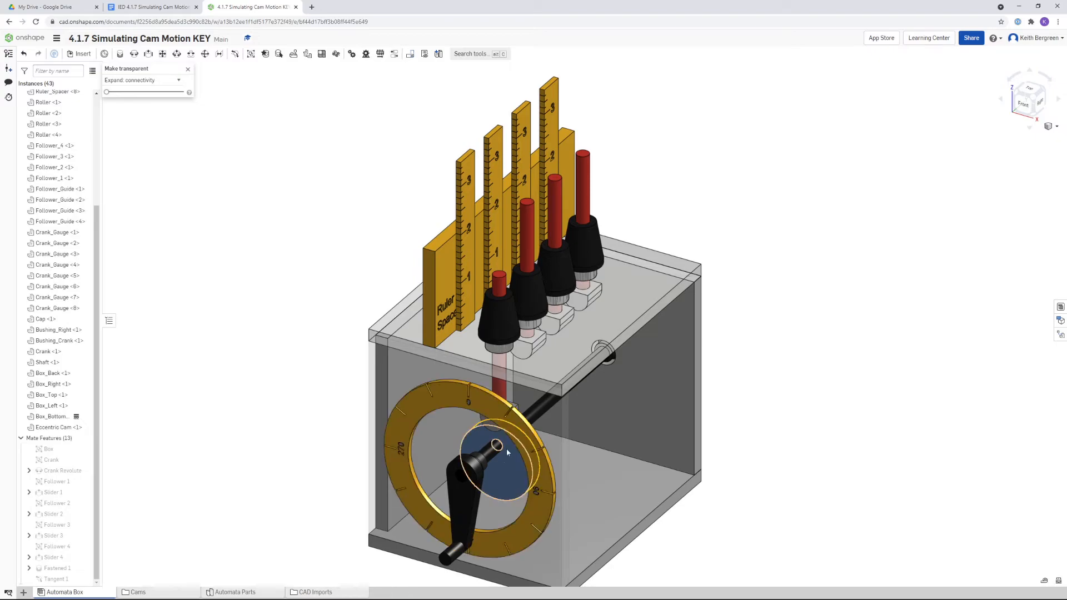
pyautogui.moveTo(448, 560); pyautogui.dragTo(457, 560)
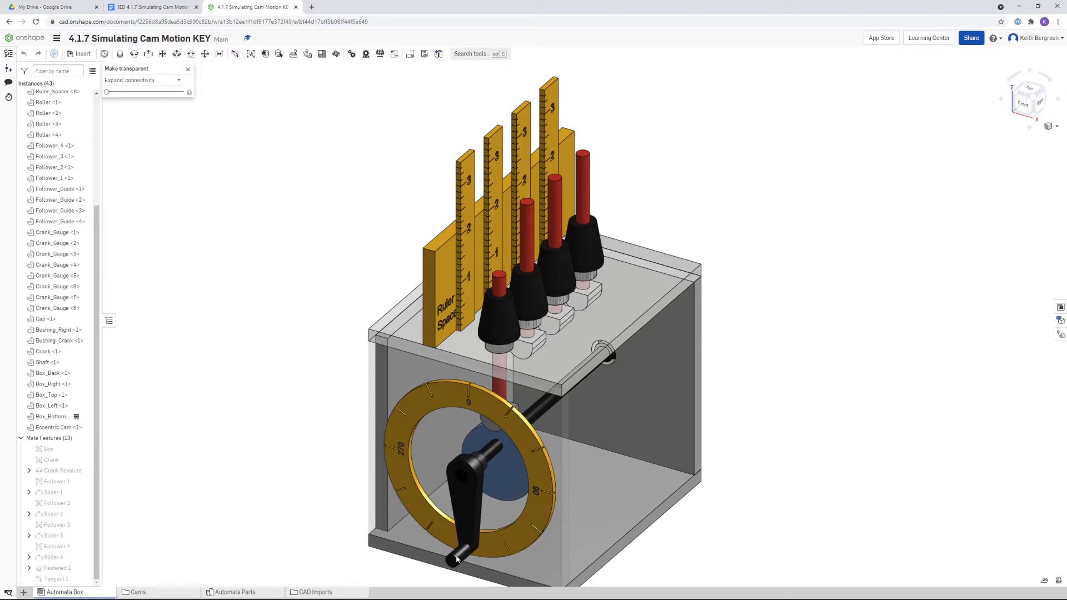
pyautogui.moveTo(457, 561); pyautogui.dragTo(454, 558)
pyautogui.moveTo(438, 550); pyautogui.dragTo(446, 403)
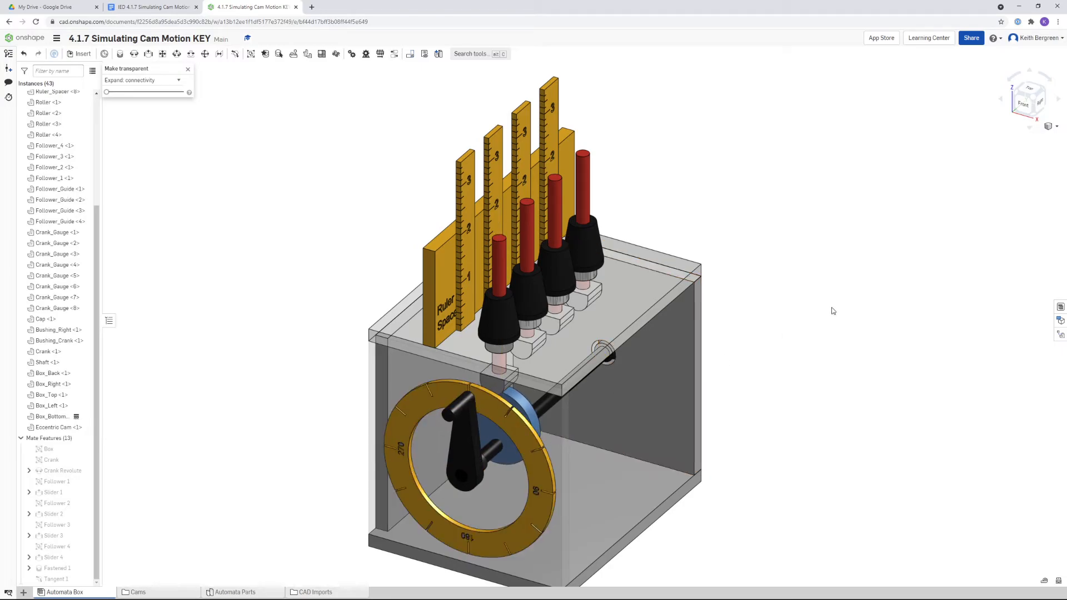
# - Read the first follower at the 2 mark from the Right view, then turn the crank down past 180
pyautogui.click(1041, 103)
pyautogui.scroll(5, 510, 178)
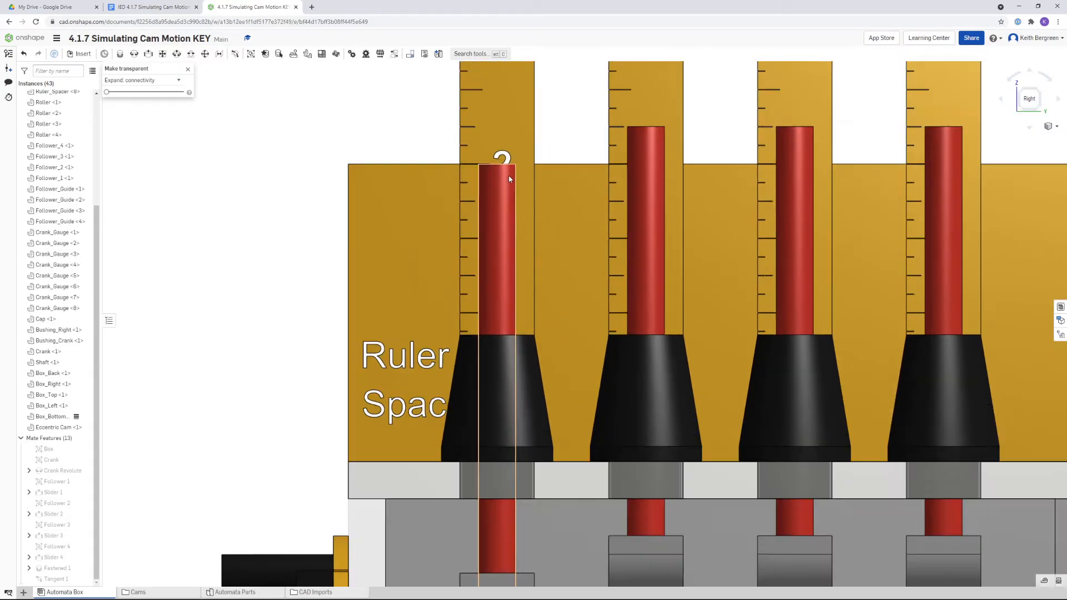
pyautogui.scroll(5, 509, 177)
pyautogui.scroll(2, 509, 177)
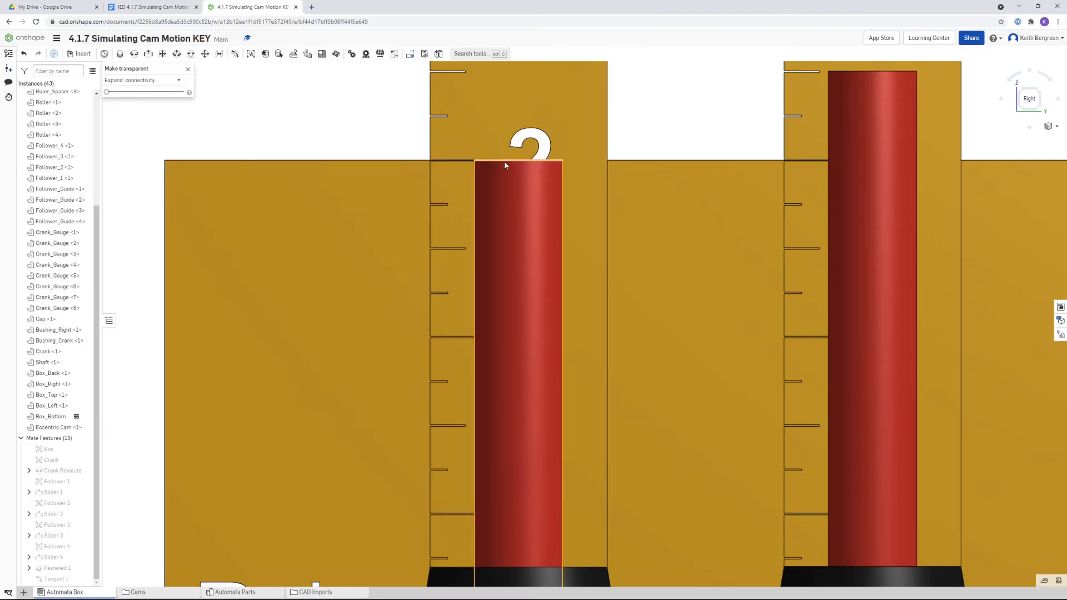
pyautogui.scroll(-3, 522, 160)
pyautogui.scroll(-3, 522, 160)
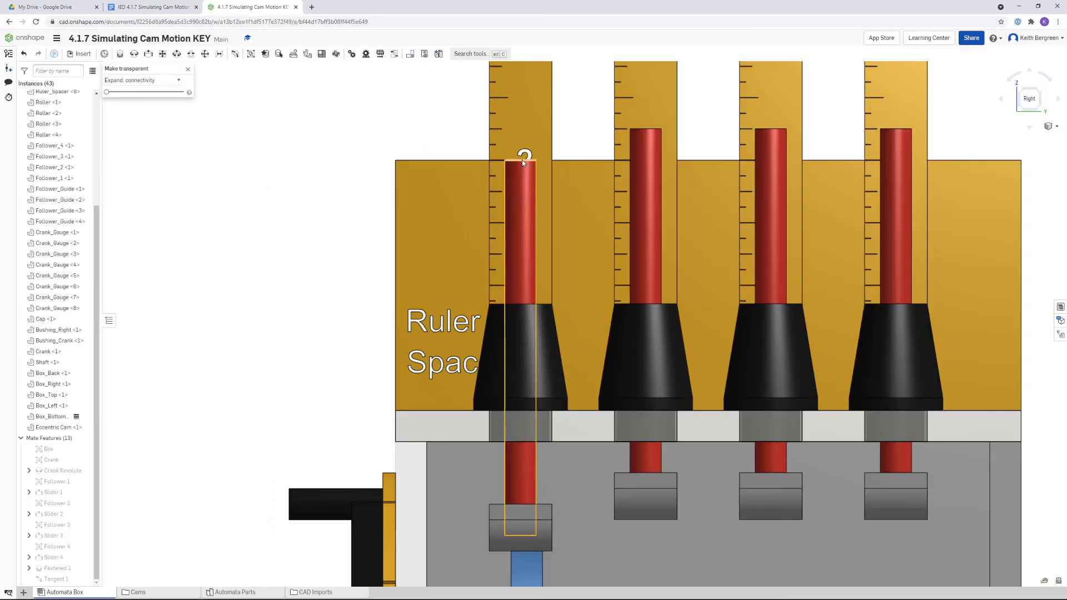
pyautogui.scroll(-2, 523, 159)
pyautogui.scroll(-1, 522, 159)
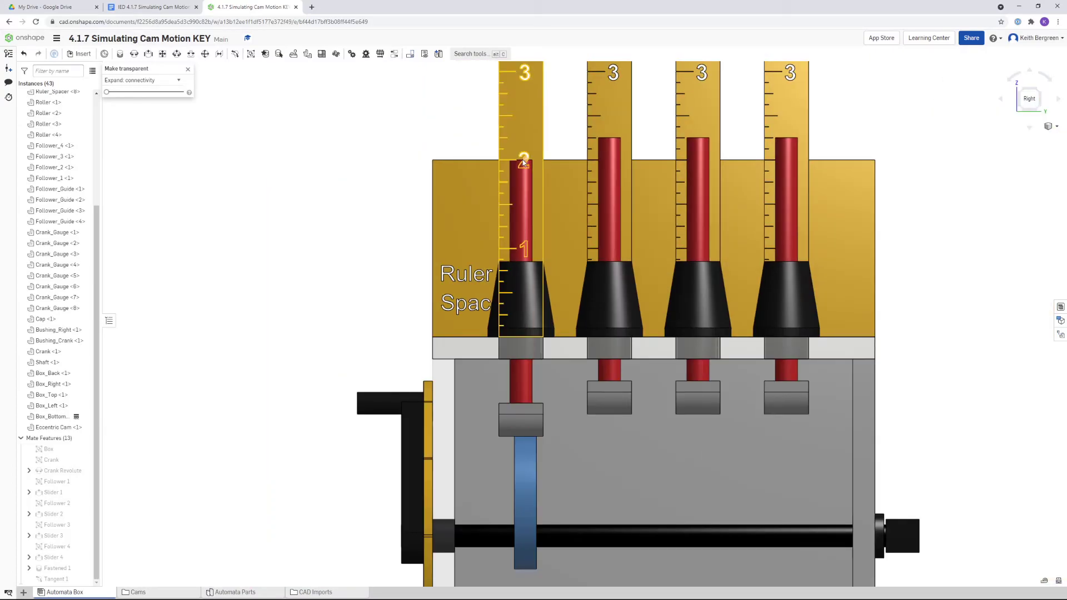
pyautogui.click(1018, 94)
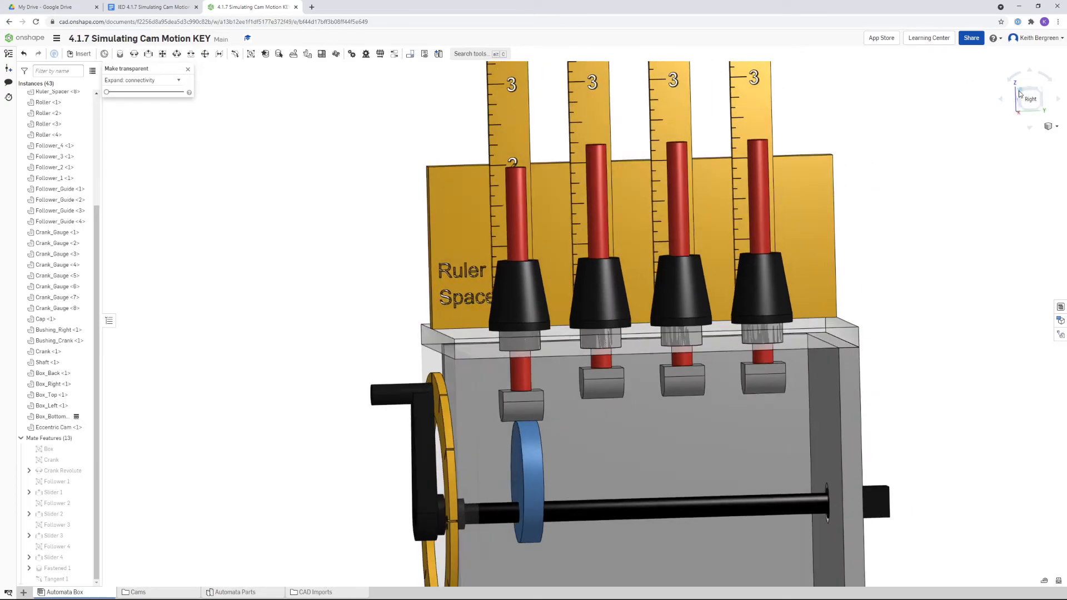
pyautogui.moveTo(524, 395); pyautogui.dragTo(540, 515)
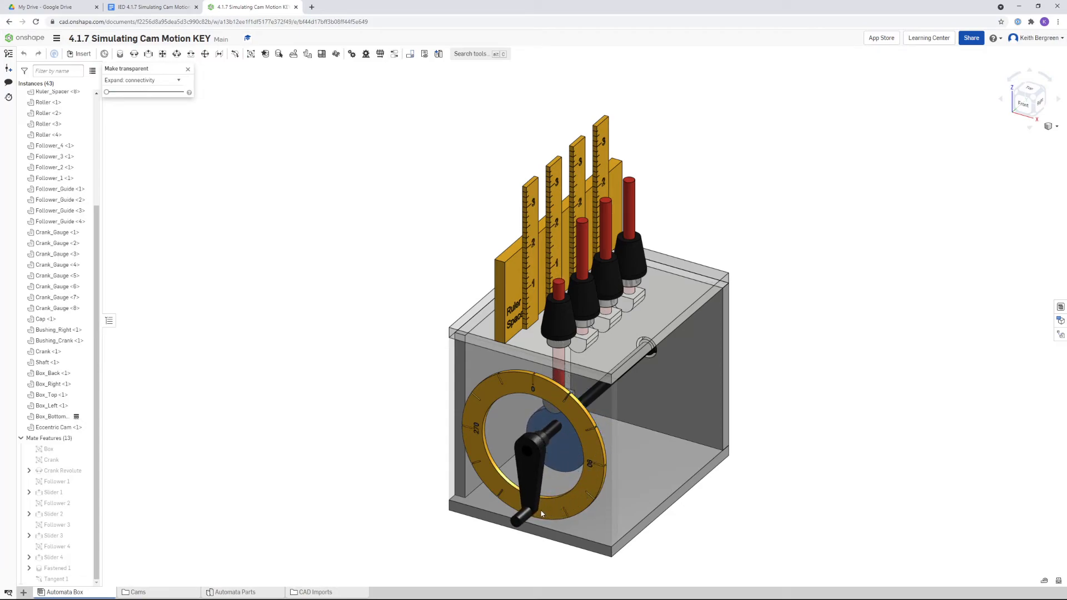
# - Frame the lowered follower against its ruler in a right-side view, tip just below the 2 mark
pyautogui.click(1039, 104)
pyautogui.scroll(8, 509, 229)
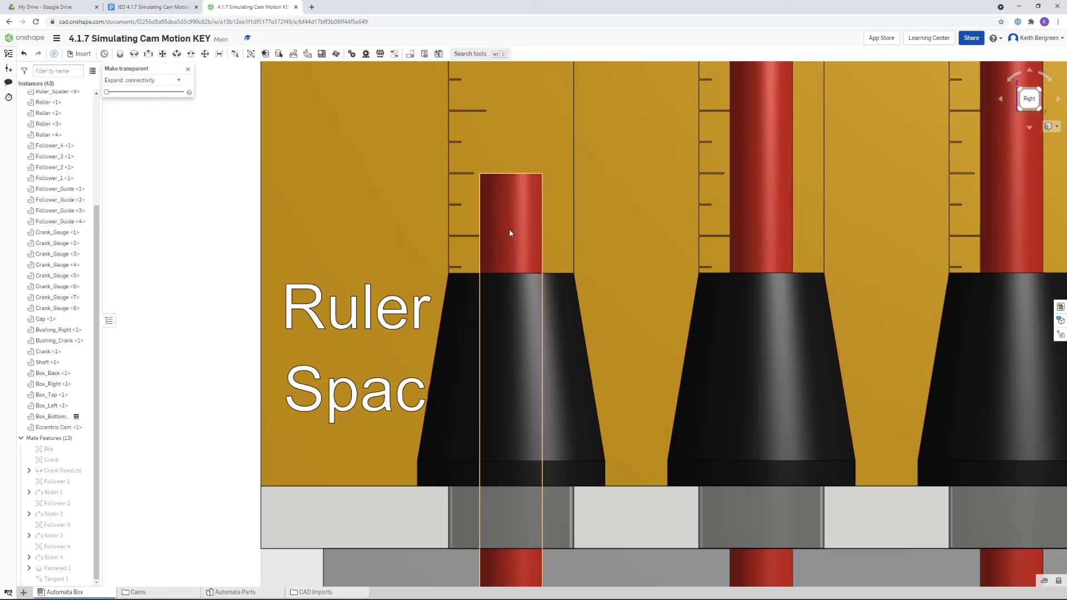
pyautogui.scroll(-2, 536, 207)
pyautogui.moveTo(570, 220); pyautogui.dragTo(587, 232, button='right')
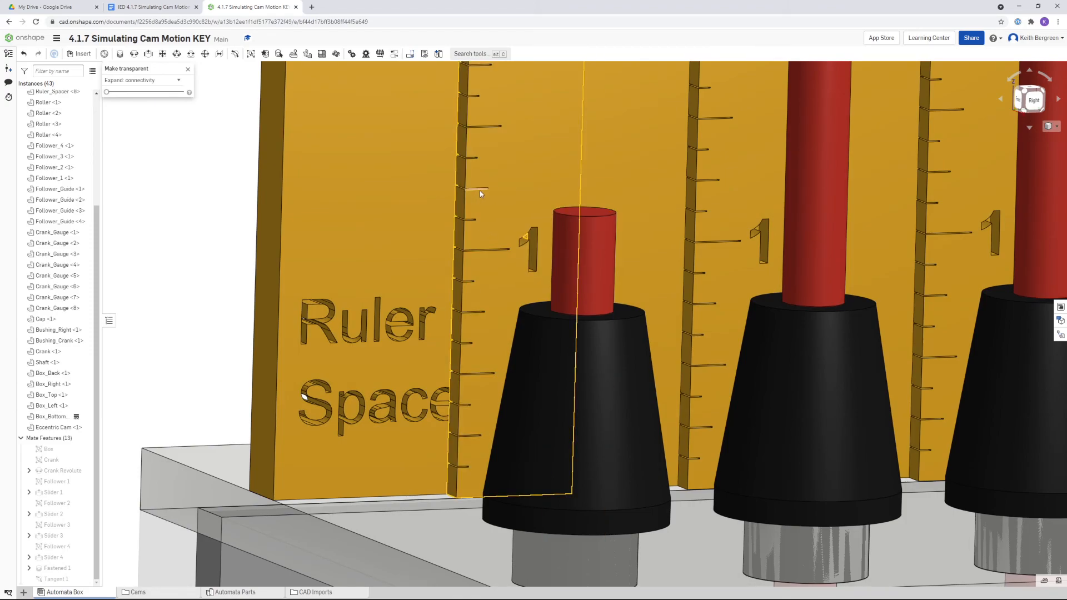
pyautogui.click(1034, 100)
pyautogui.scroll(6, 509, 230)
pyautogui.scroll(4, 509, 229)
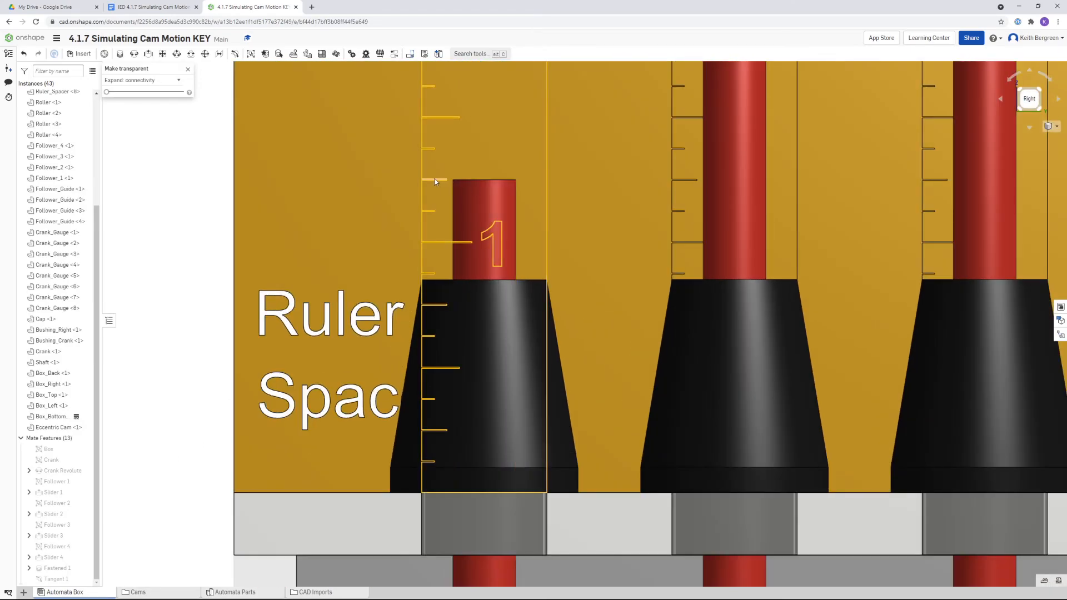
pyautogui.scroll(-5, 486, 191)
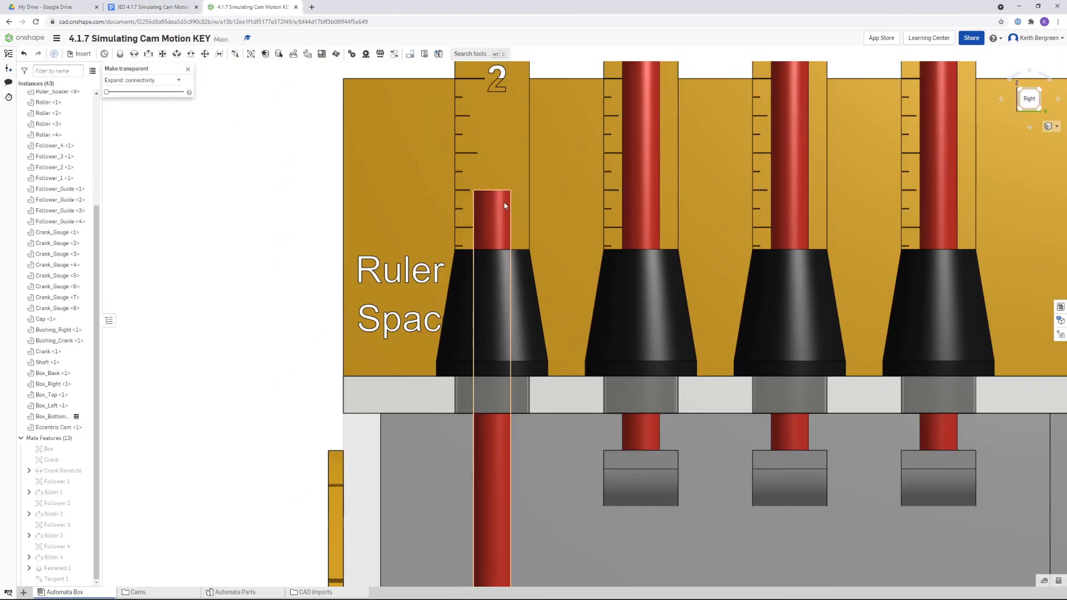
pyautogui.scroll(-4, 500, 204)
pyautogui.moveTo(508, 204); pyautogui.dragTo(530, 255, button='right')
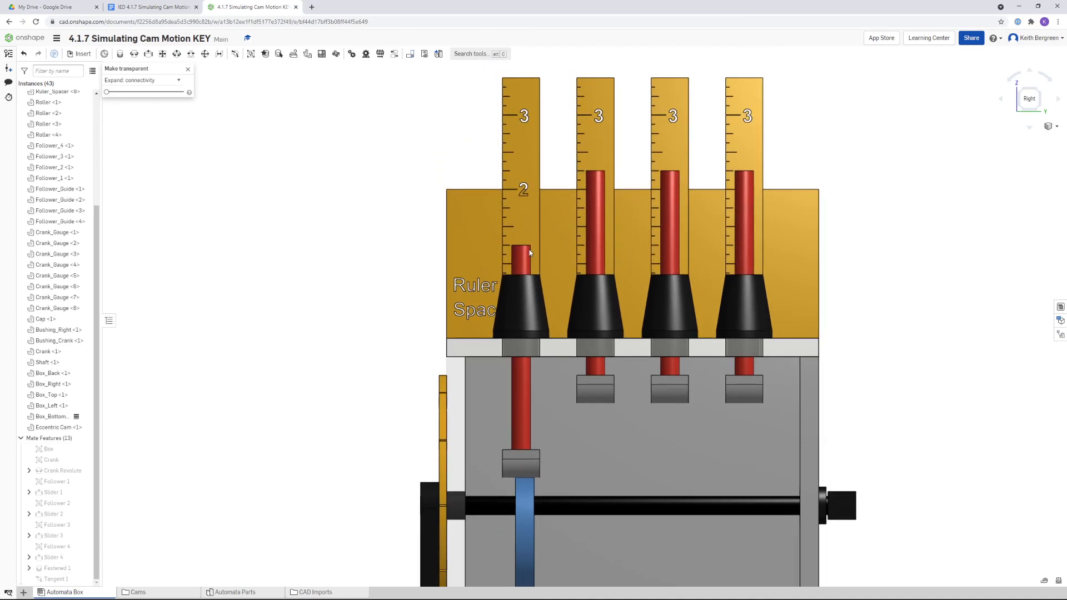